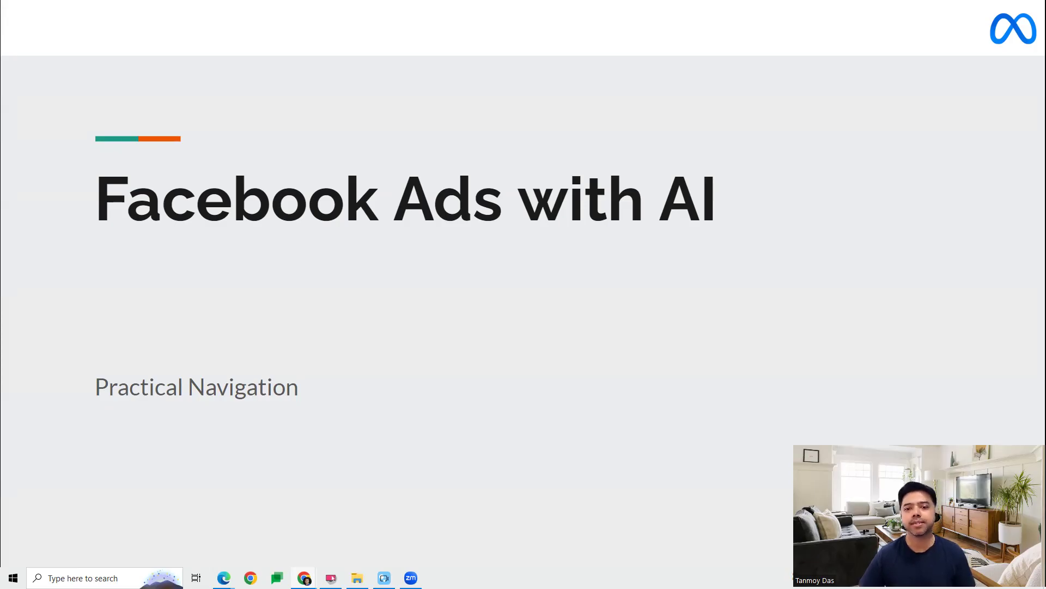
# Advance the slideshow to the 'Facebook Ads Suggestions based on ChatGPT' slide
pyautogui.click(538, 206)
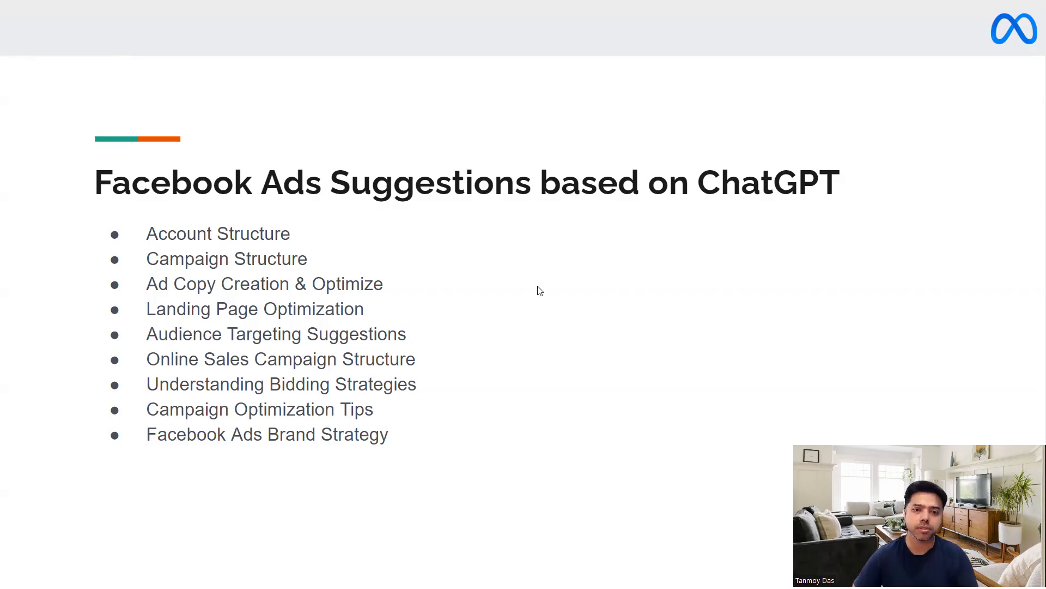
# Exit the slideshow and switch to the empty ChatGPT chat tab
pyautogui.press('Escape')
pyautogui.click(351, 9)
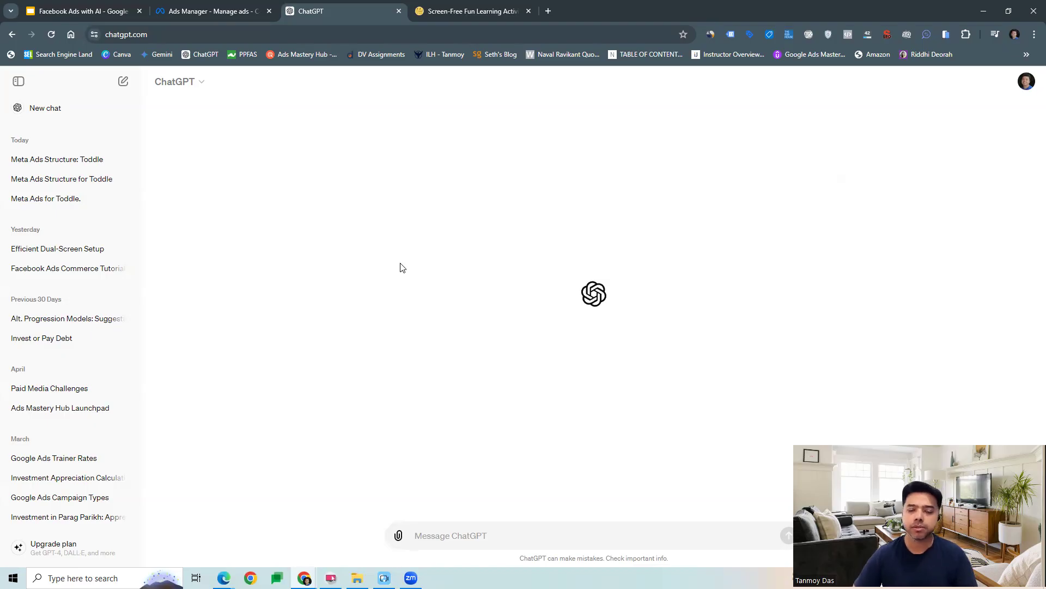
# Clear the stray 'Su' from the ChatGPT message box and bring up the toddle.ae homepage
pyautogui.click(90, 15)
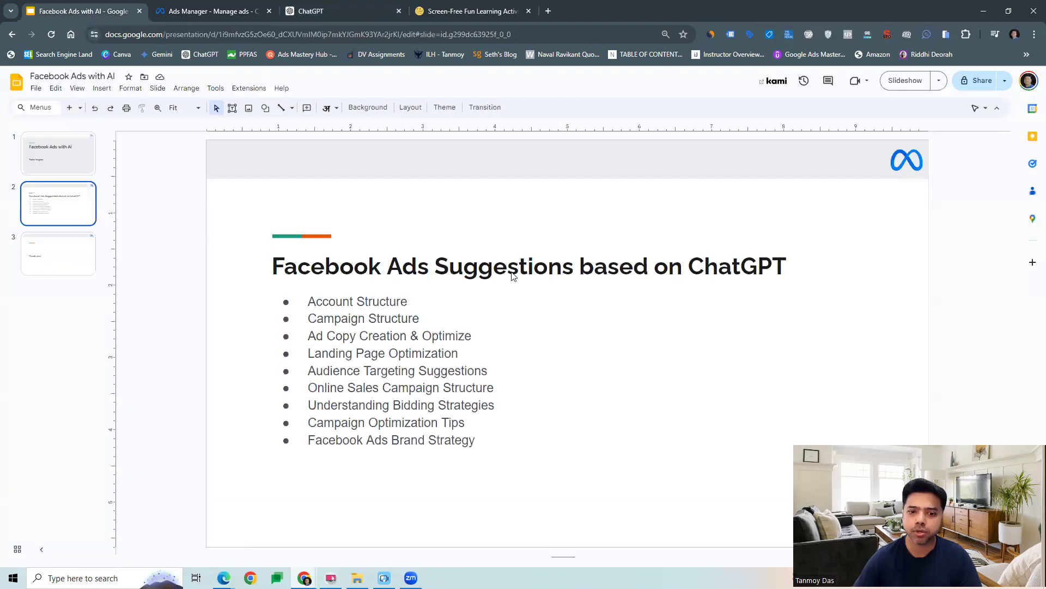
pyautogui.click(308, 12)
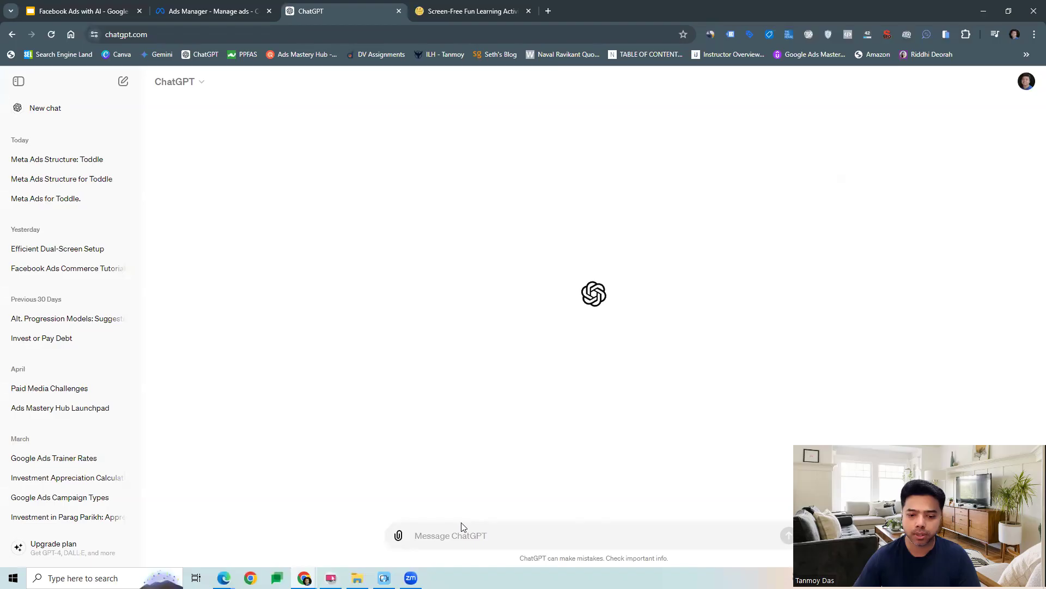
pyautogui.write('Su')
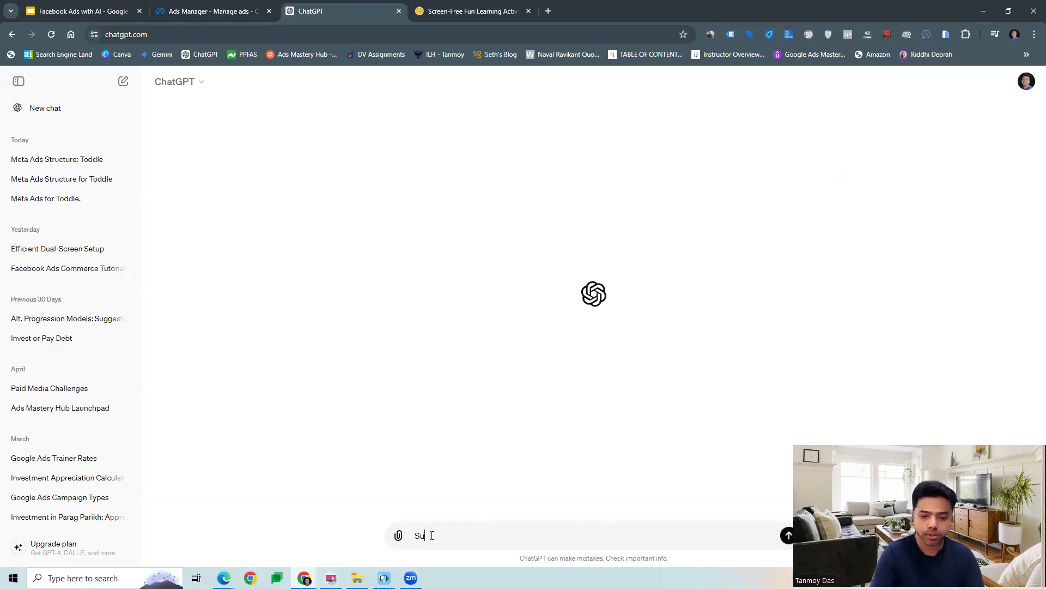
pyautogui.press('BackSpace')
pyautogui.press('BackSpace')
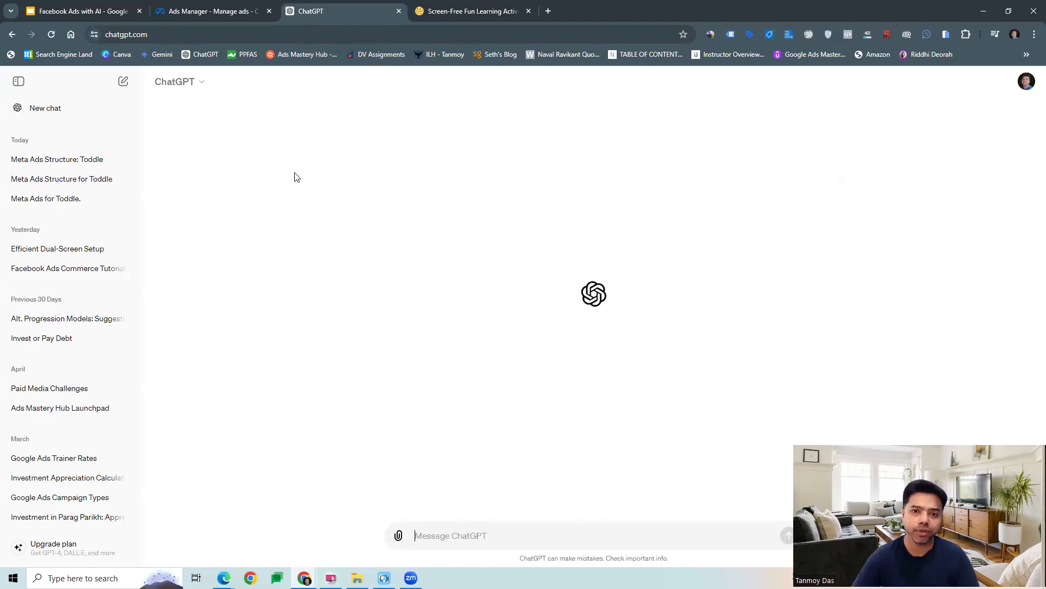
pyautogui.click(470, 11)
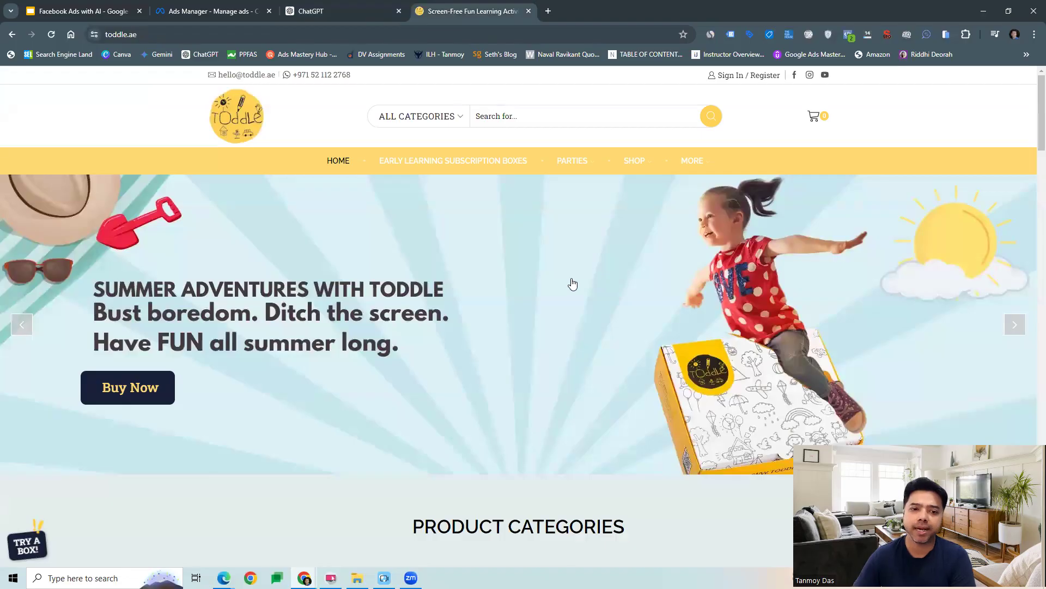
# Browse the toddle.ae homepage, close the sign-up popup, and return to the ChatGPT chat
pyautogui.scroll(-3, 573, 285)
pyautogui.scroll(-15, 573, 285)
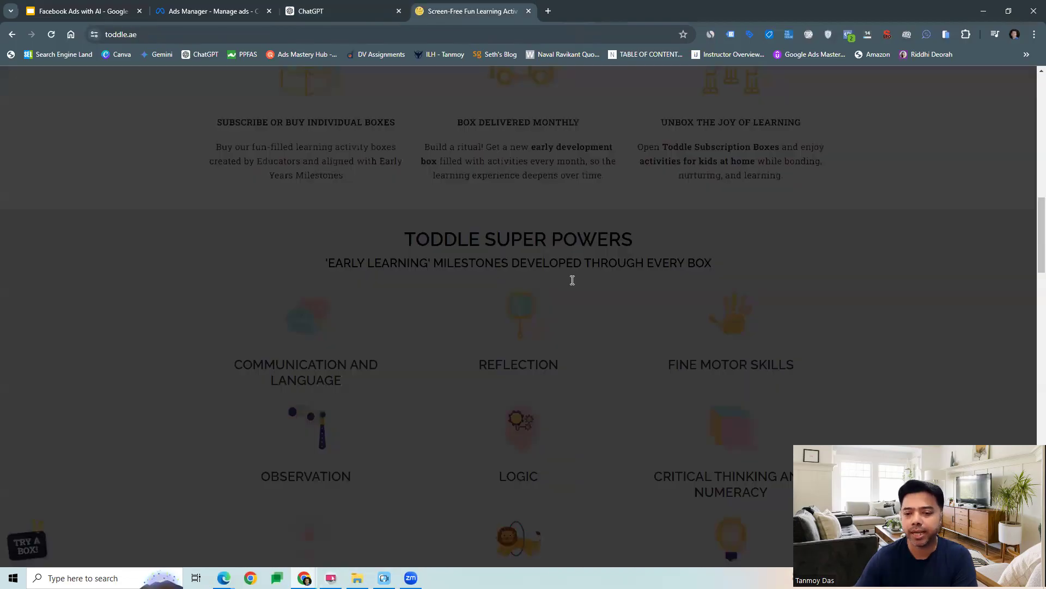
pyautogui.click(728, 133)
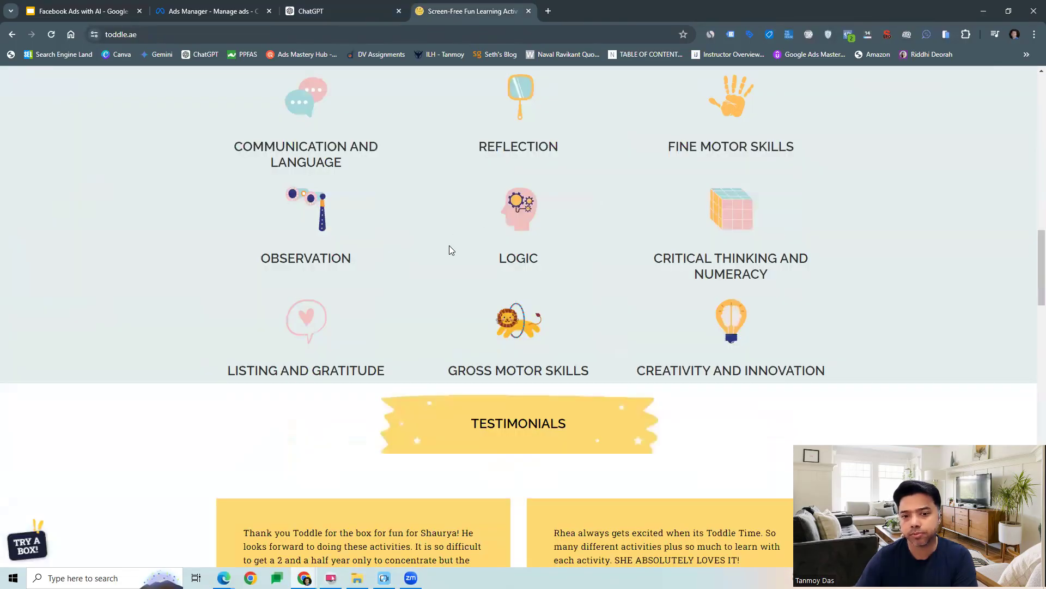
pyautogui.scroll(-8, 450, 244)
pyautogui.scroll(20, 450, 245)
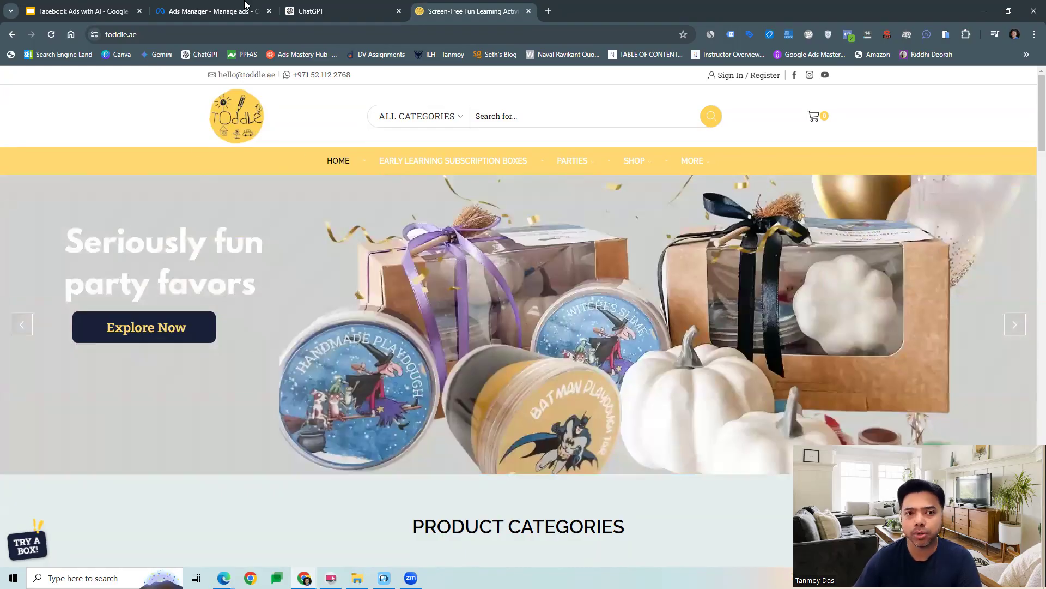
pyautogui.click(320, 10)
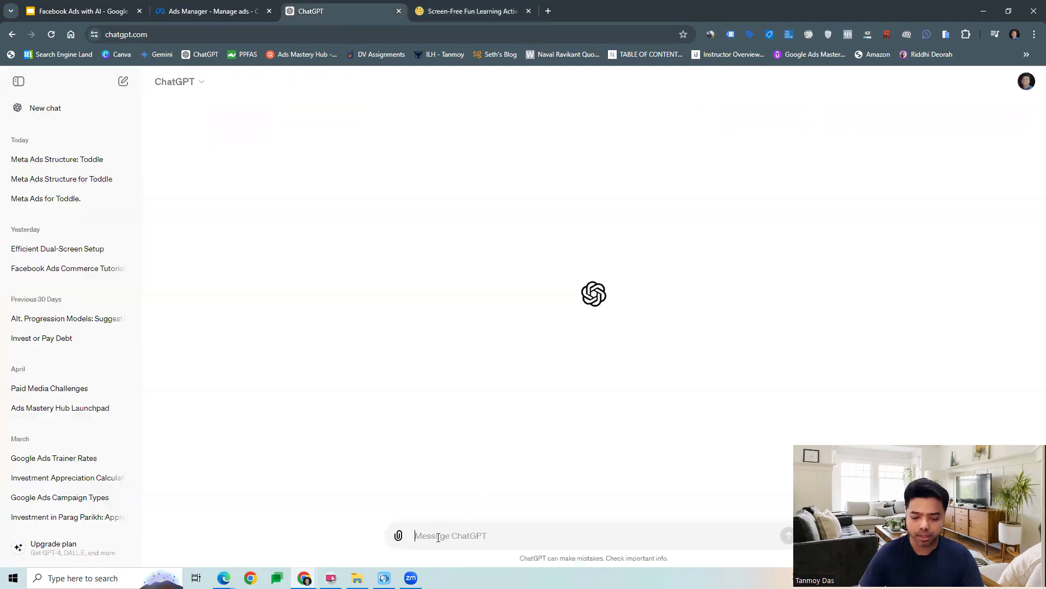
# Start the prompt 'Look at this website -', removing a wrongly pasted ₹33,000.00 amount
pyautogui.write('Look a')
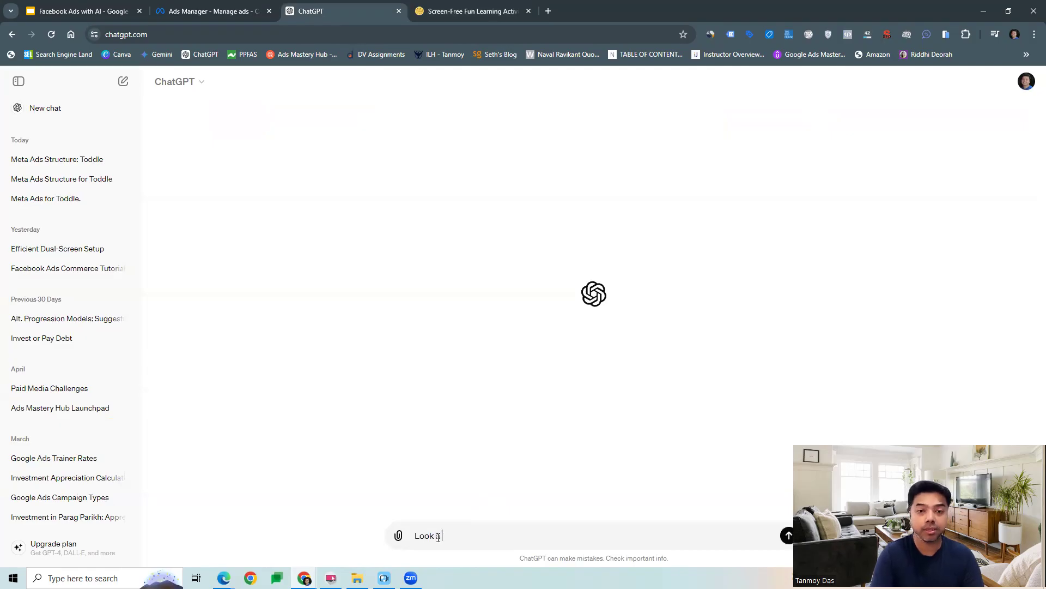
pyautogui.write('t the')
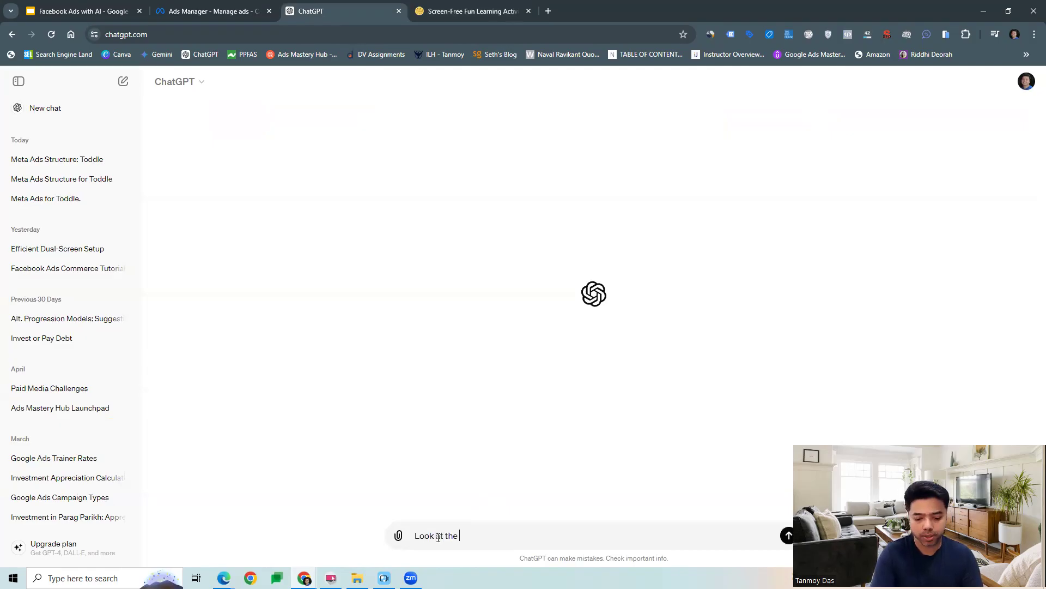
pyautogui.press('BackSpace')
pyautogui.press('BackSpace')
pyautogui.write('is q')
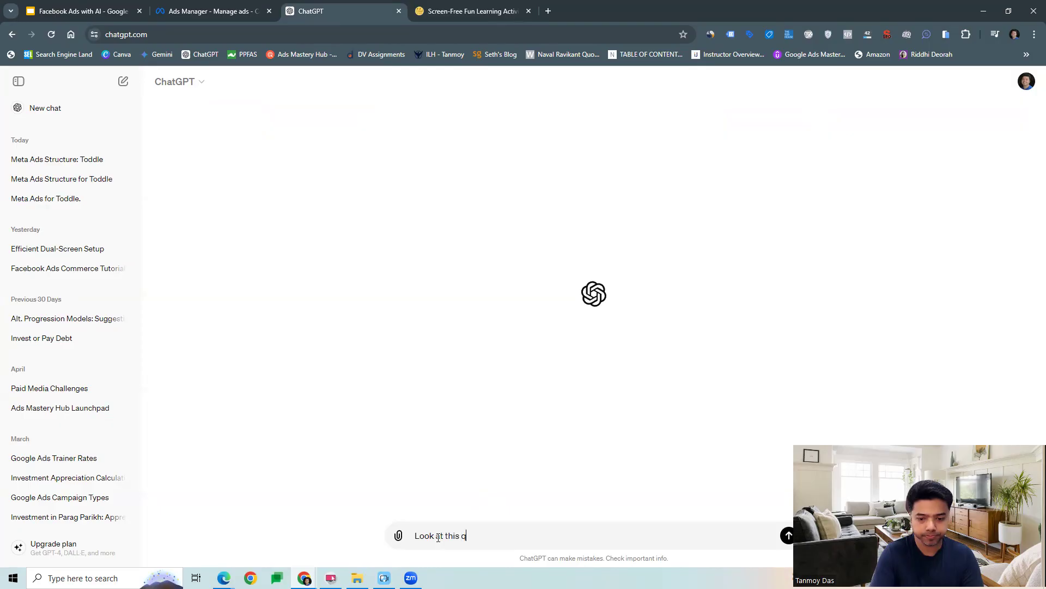
pyautogui.press('BackSpace')
pyautogui.write('website -')
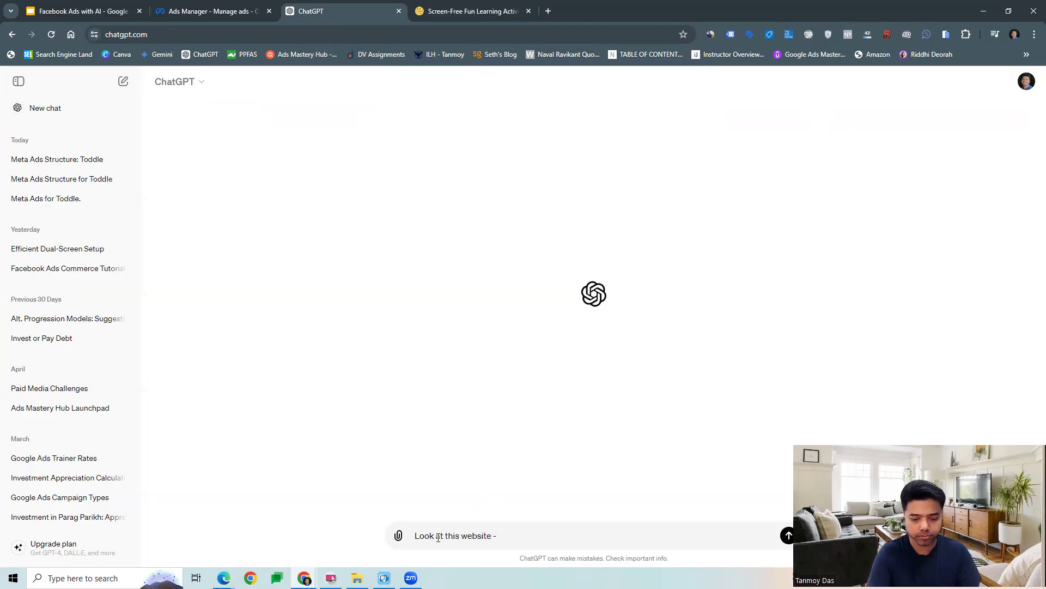
pyautogui.write('₹33,000.00')
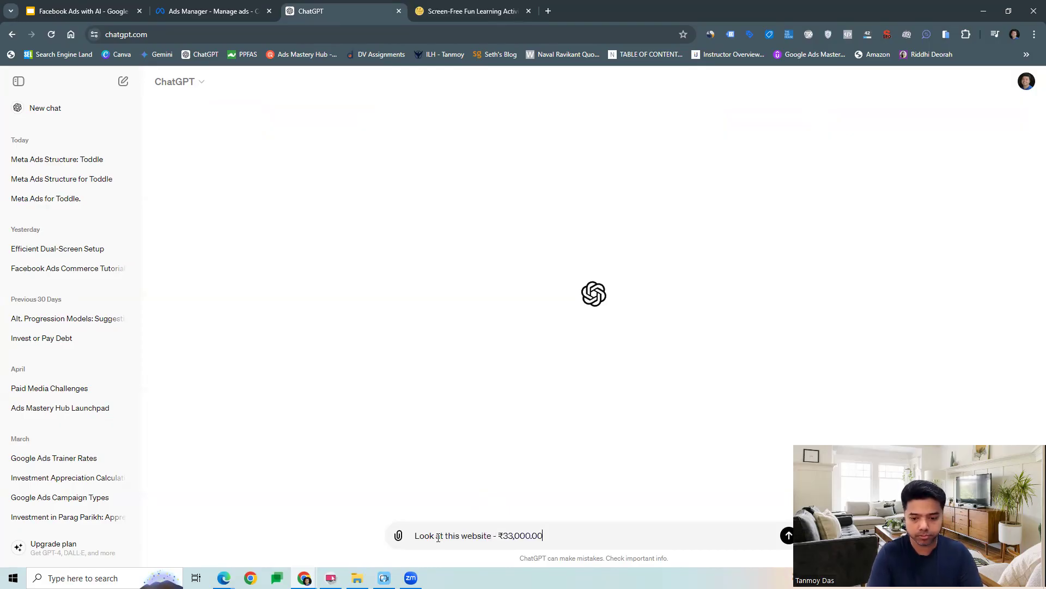
pyautogui.press('BackSpace')
pyautogui.press('BackSpace')
pyautogui.press('BackSpace')
pyautogui.press('BackSpace')
pyautogui.press('BackSpace')
pyautogui.press('BackSpace')
pyautogui.press('BackSpace')
pyautogui.press('BackSpace')
pyautogui.press('BackSpace')
pyautogui.press('BackSpace')
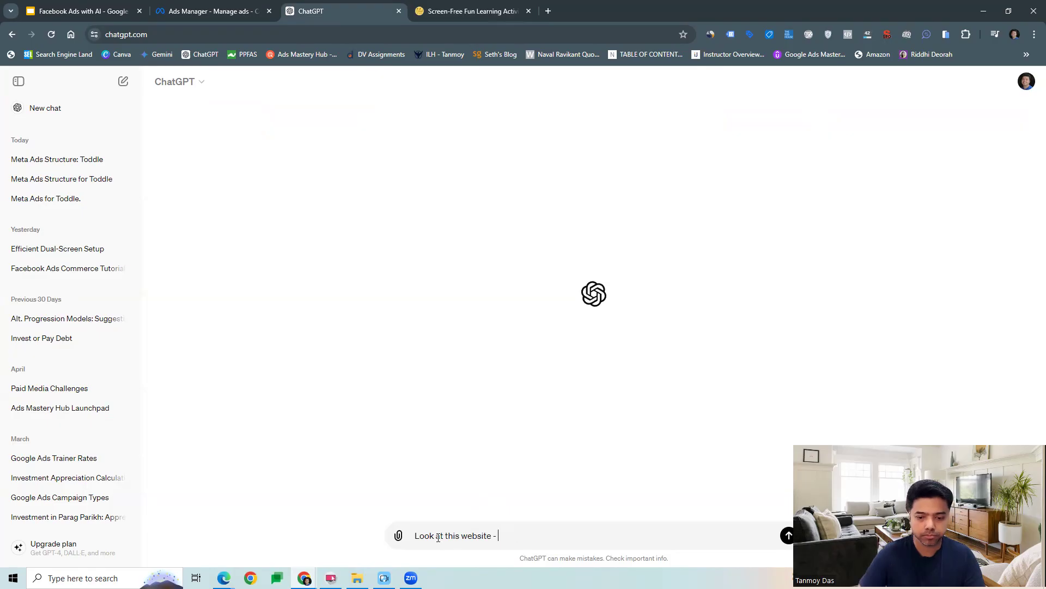
# Paste the toddle.ae URL, ask for a meta ads account structure for it, and send
pyautogui.click(465, 12)
pyautogui.click(120, 34)
pyautogui.hotkey('ctrl', 'c')
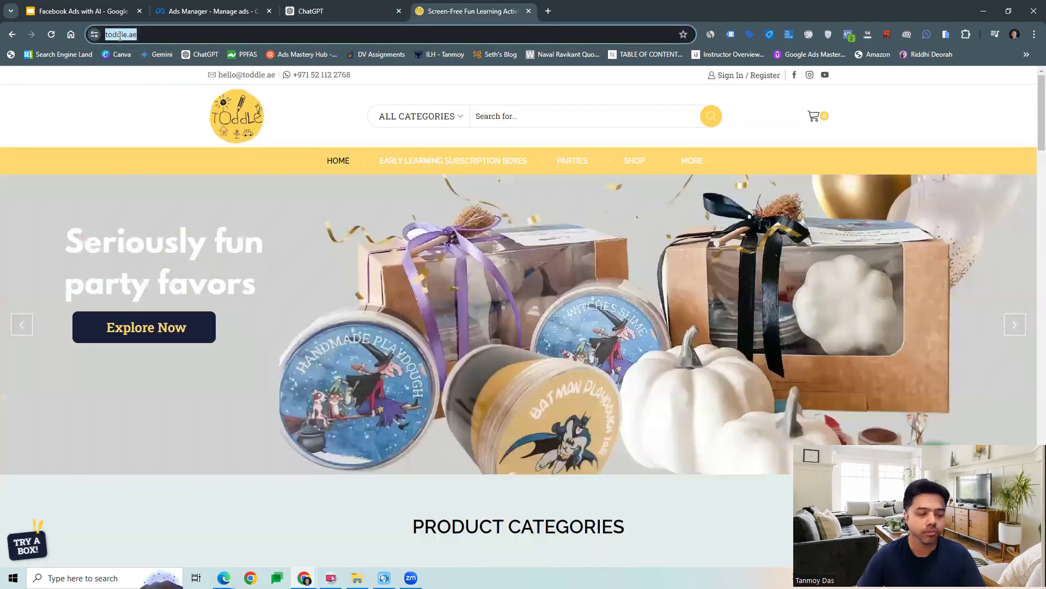
pyautogui.click(338, 10)
pyautogui.hotkey('ctrl', 'v')
pyautogui.write('and give the meta ads account strucut')
pyautogui.press('BackSpace')
pyautogui.press('BackSpace')
pyautogui.write('ture for it.')
pyautogui.press('Return')
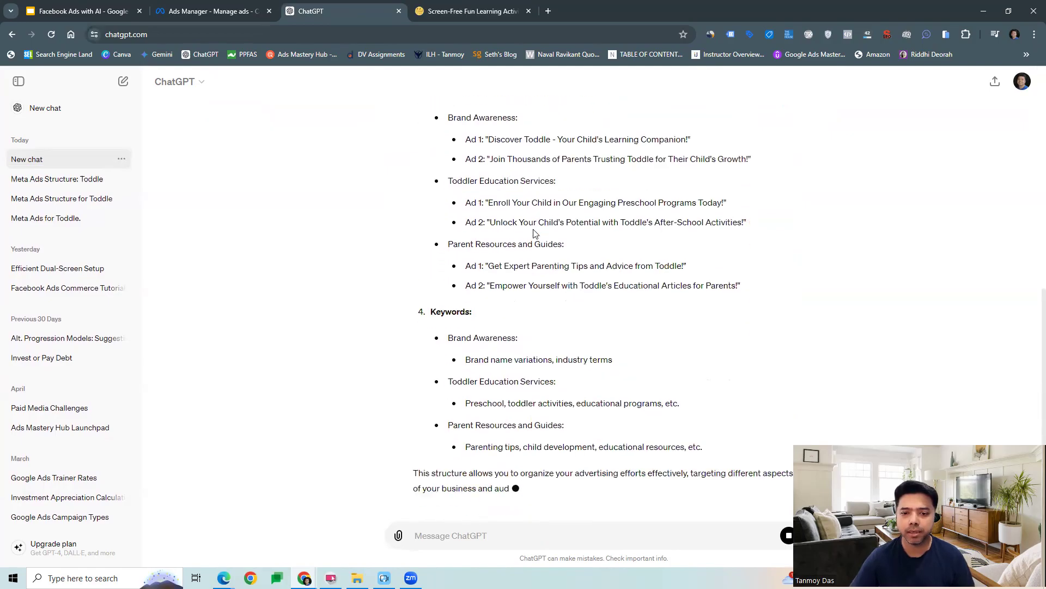
pyautogui.scroll(8, 649, 277)
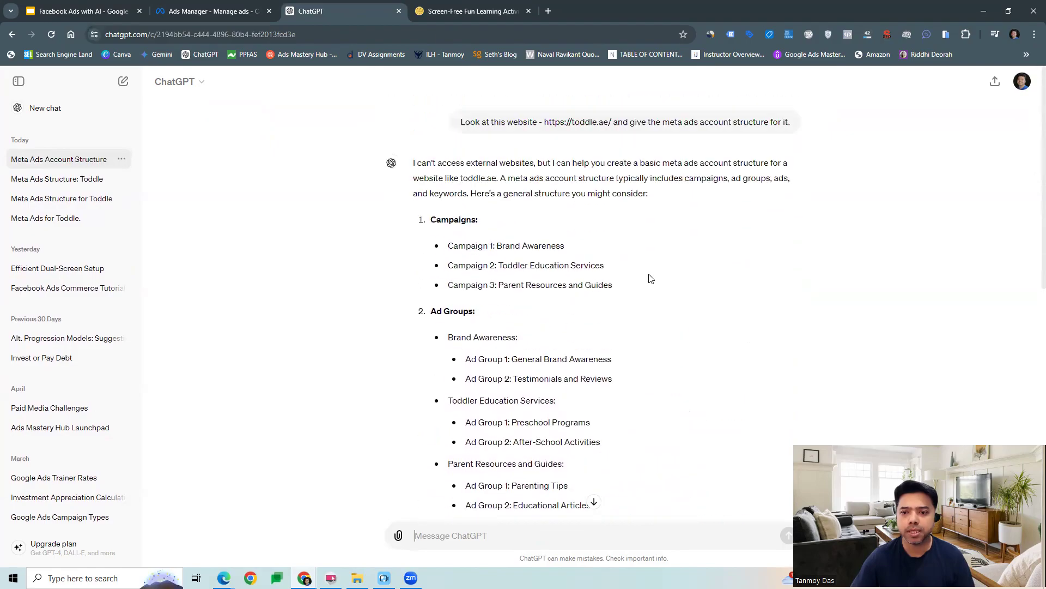
pyautogui.moveTo(460, 179); pyautogui.dragTo(499, 180)
pyautogui.scroll(-2, 667, 245)
pyautogui.scroll(-1, 667, 247)
pyautogui.scroll(3, 642, 301)
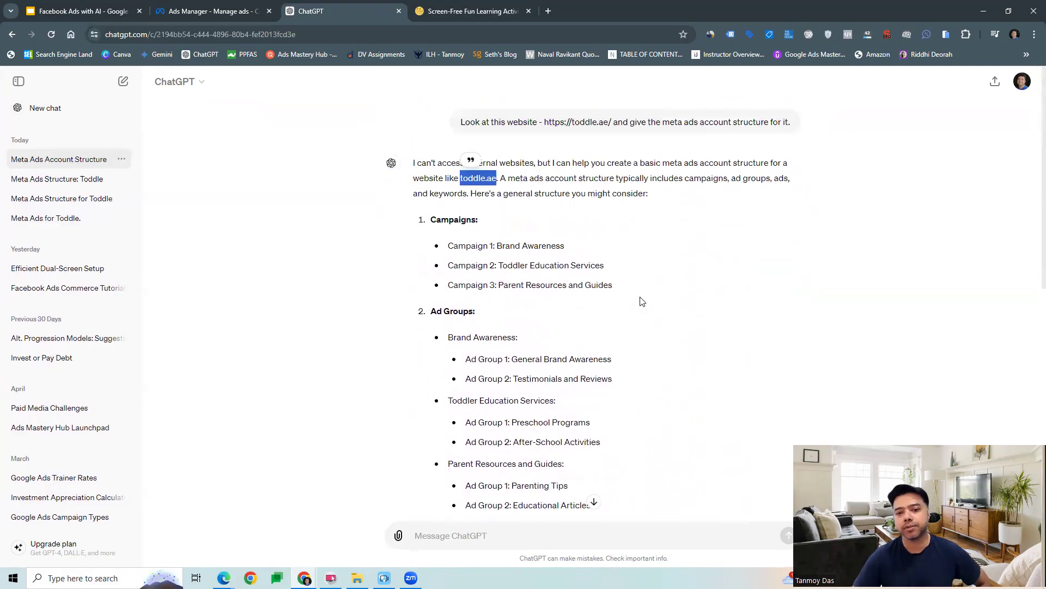
pyautogui.doubleClick(511, 284)
pyautogui.click(551, 288)
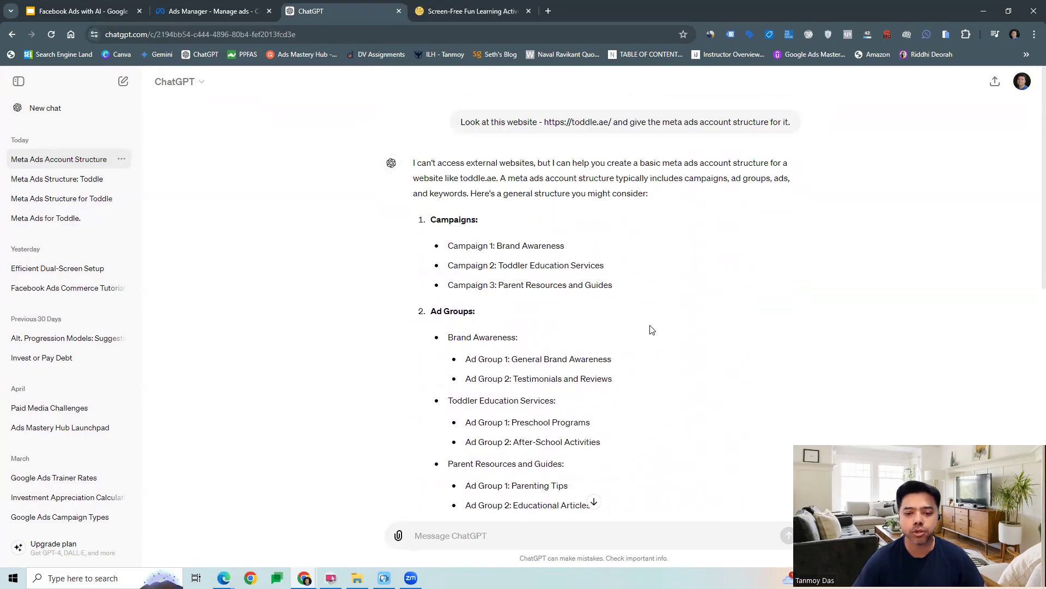
pyautogui.scroll(-3, 652, 329)
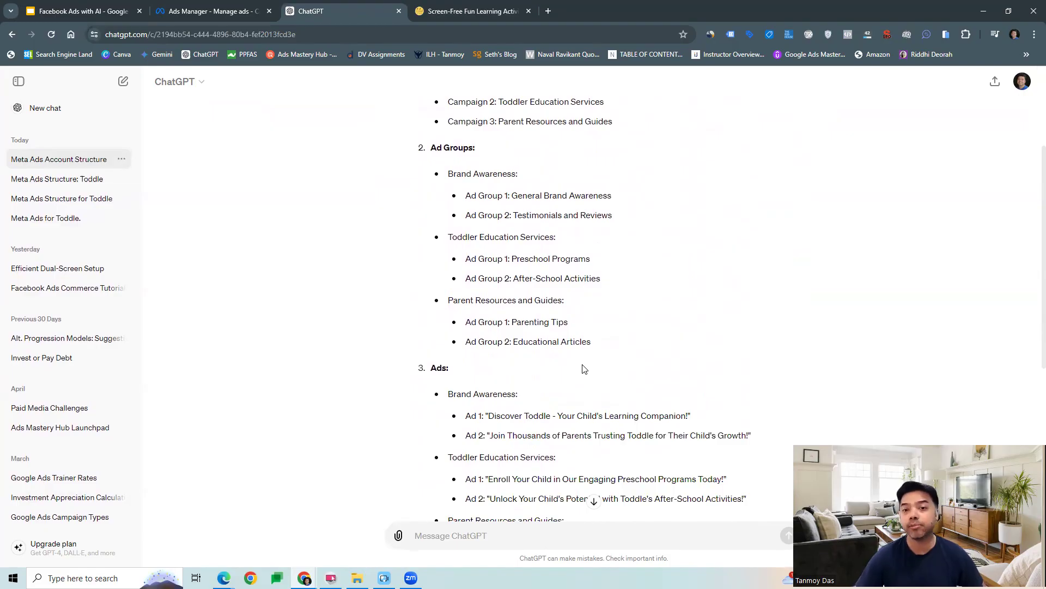
pyautogui.scroll(2, 583, 369)
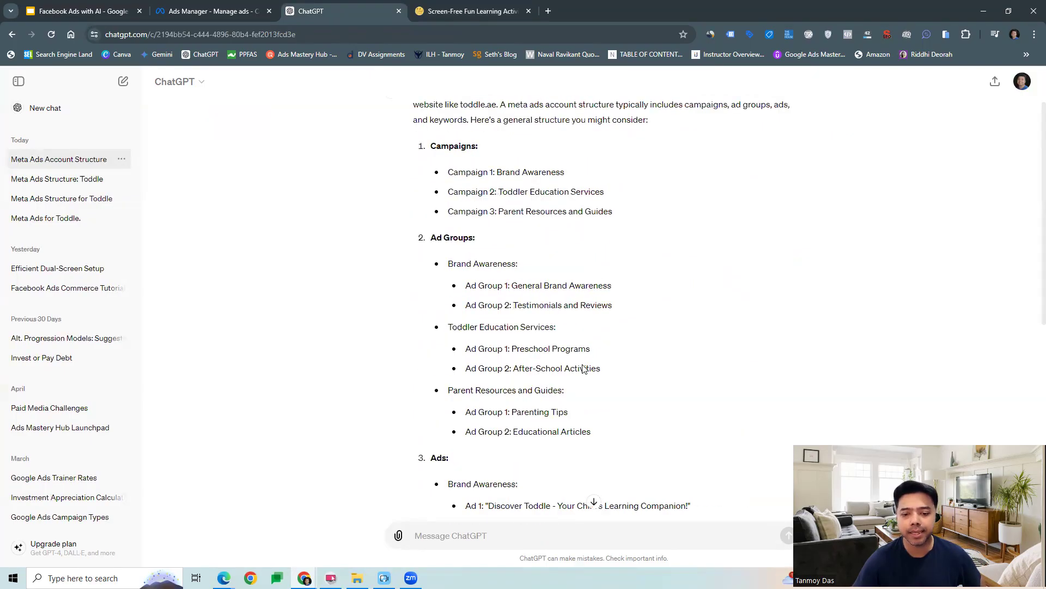
pyautogui.scroll(-5, 582, 367)
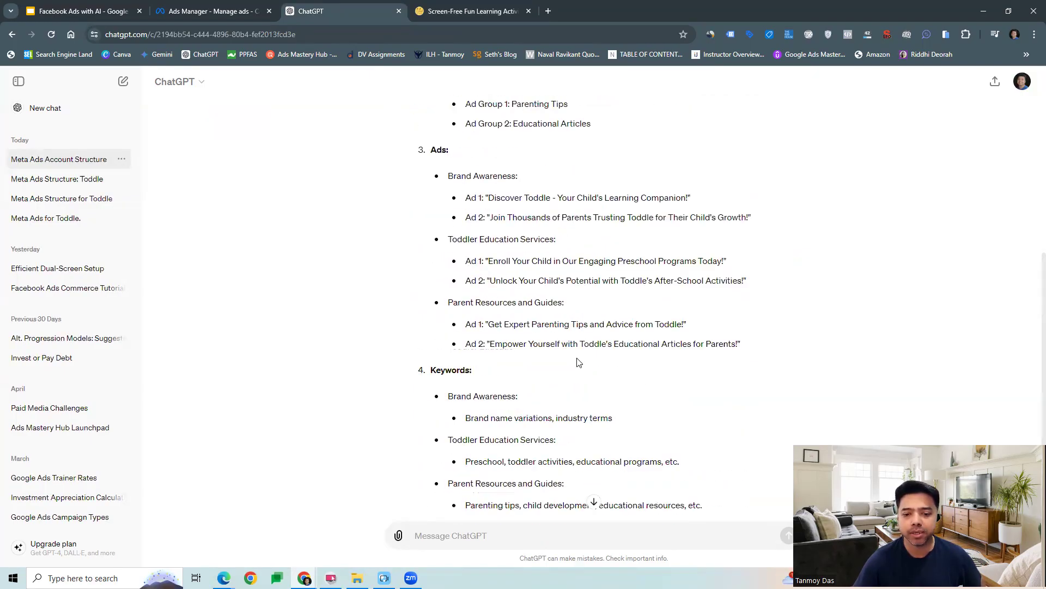
pyautogui.scroll(-2, 574, 358)
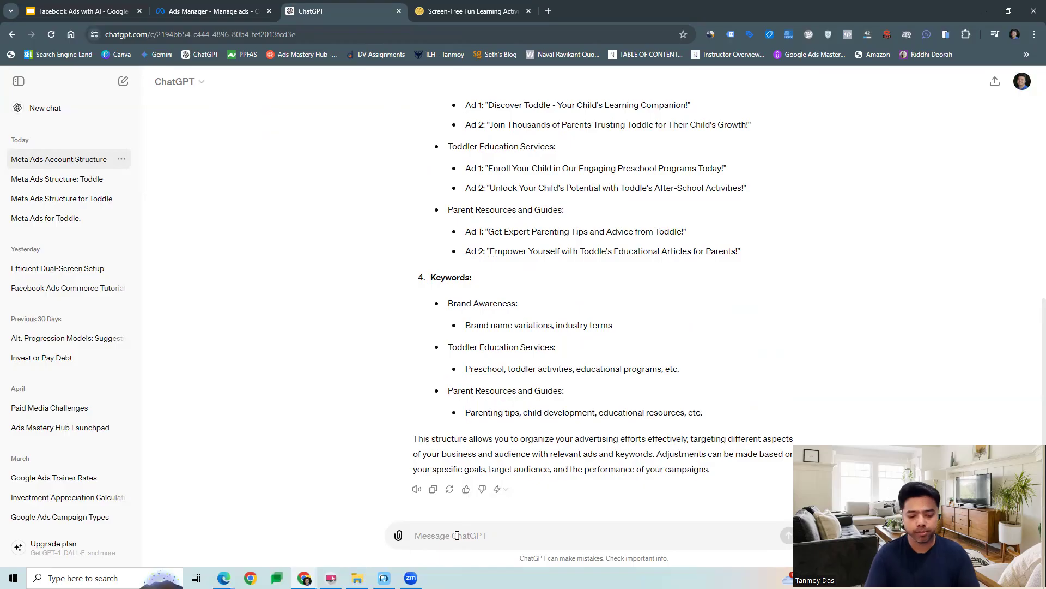
# Send the prompt 'Look at the brand and suggest specific meta ads campaigns.'
pyautogui.write('Look')
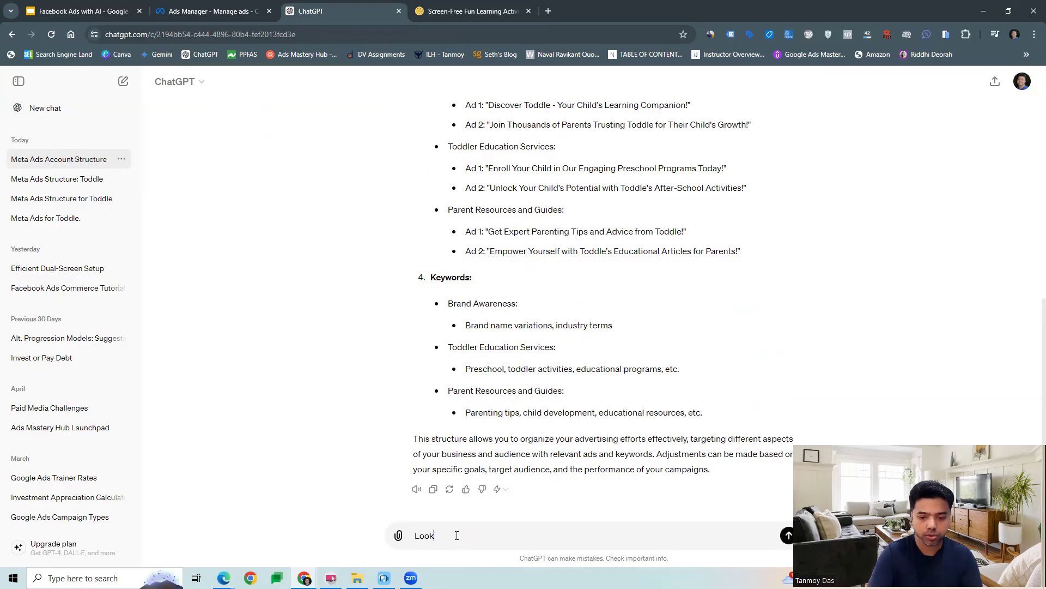
pyautogui.write(' at the bra')
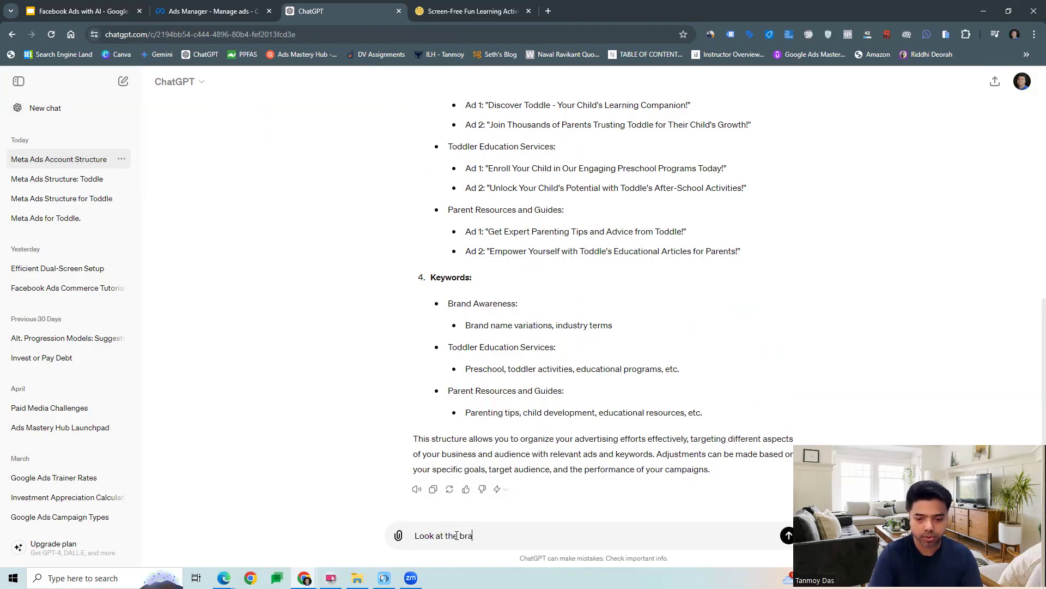
pyautogui.write('nd and si')
pyautogui.press('BackSpace')
pyautogui.press('BackSpace')
pyautogui.press('BackSpace')
pyautogui.write('uggest speci')
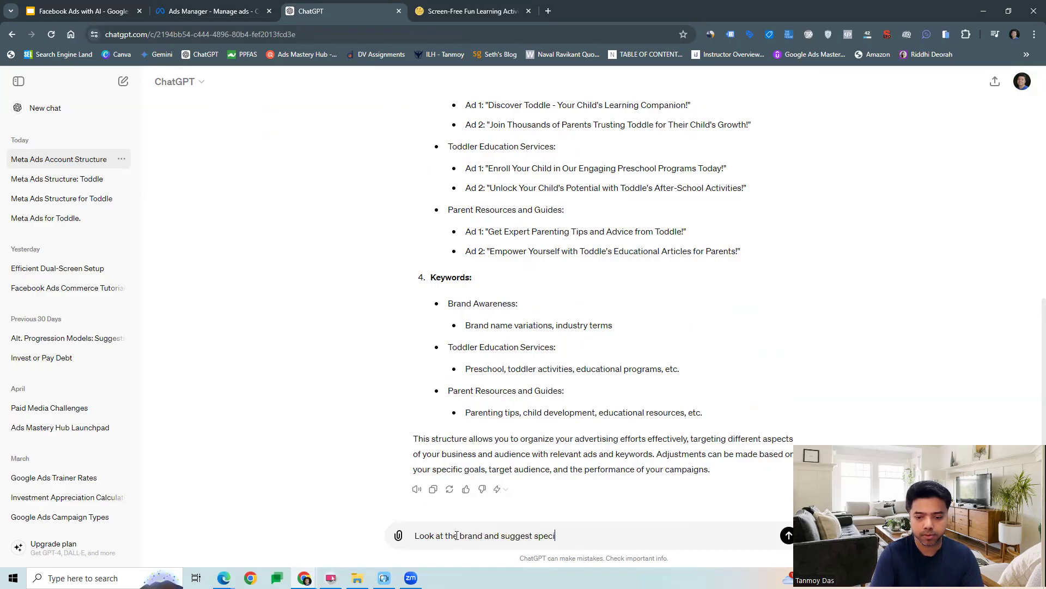
pyautogui.write('fic meta a')
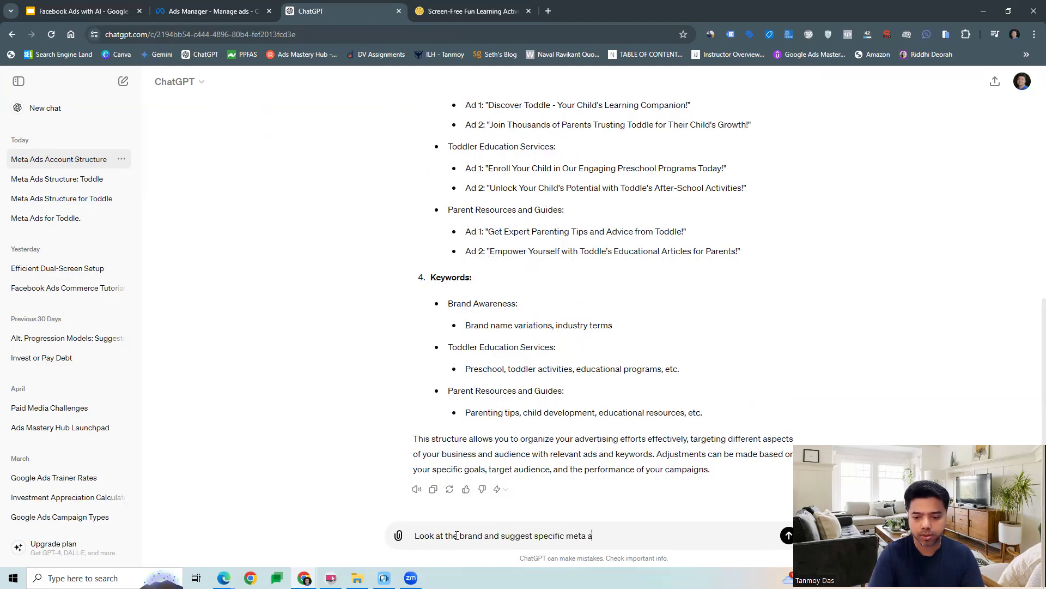
pyautogui.write('ds campaign')
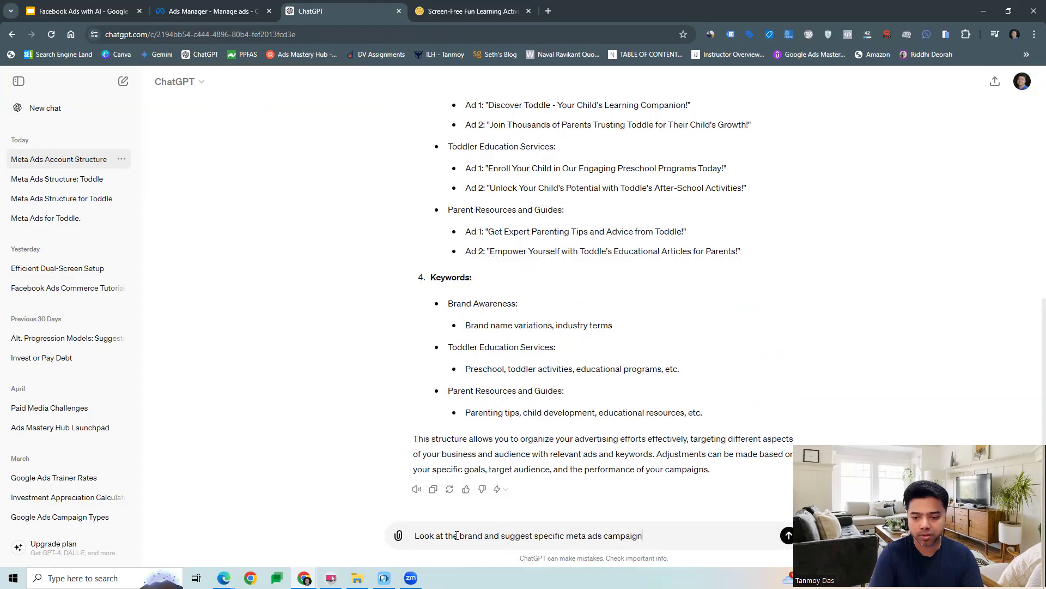
pyautogui.write('s .')
pyautogui.press('Return')
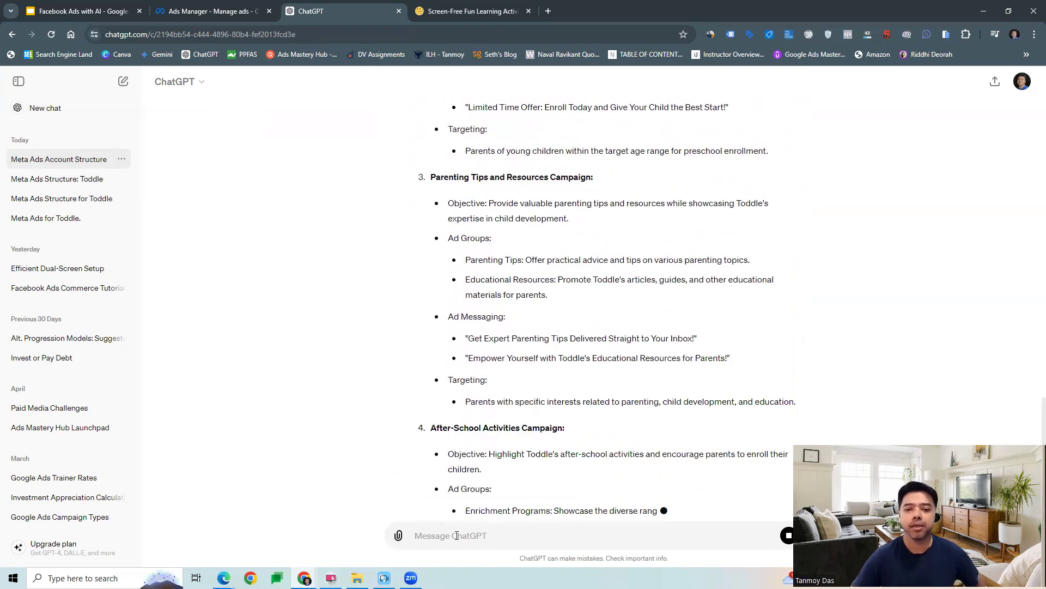
# Read through the four suggested campaigns, highlighting the word 'Groups' along the way
pyautogui.scroll(15, 544, 315)
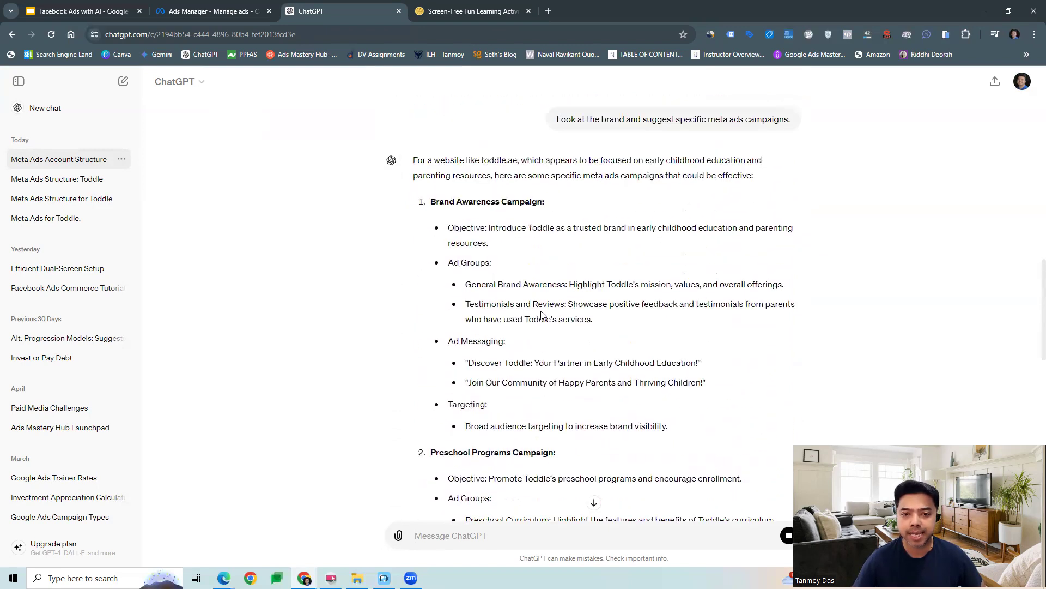
pyautogui.scroll(-2, 489, 296)
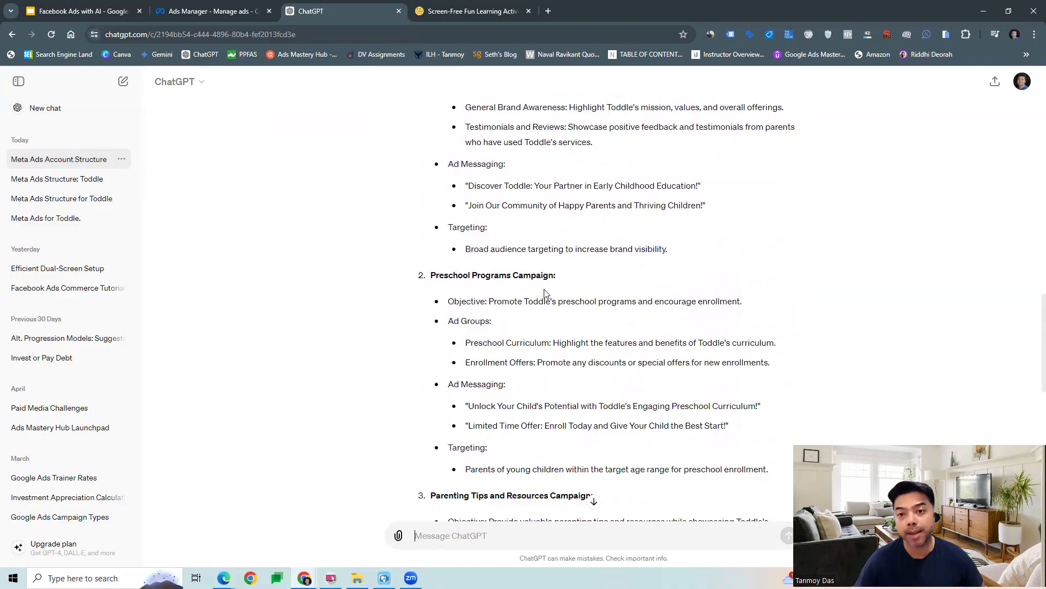
pyautogui.scroll(-3, 545, 293)
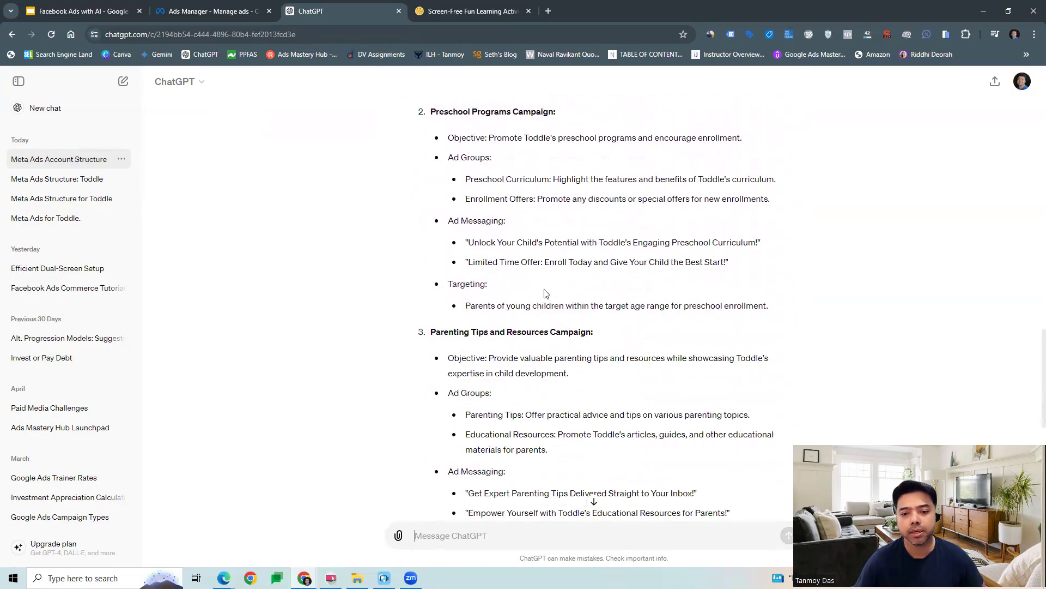
pyautogui.doubleClick(474, 157)
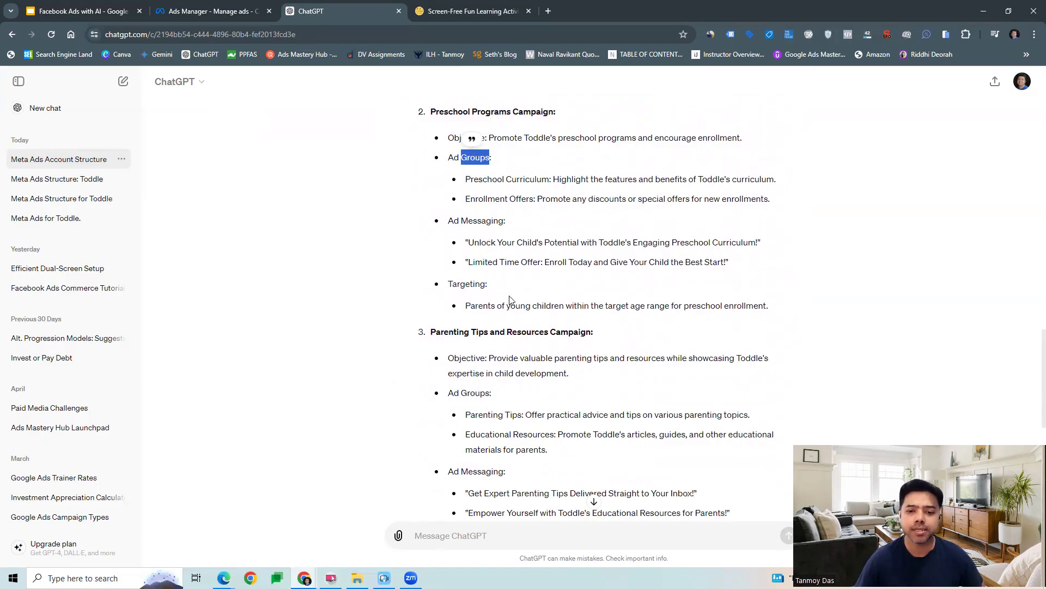
pyautogui.scroll(-6, 509, 300)
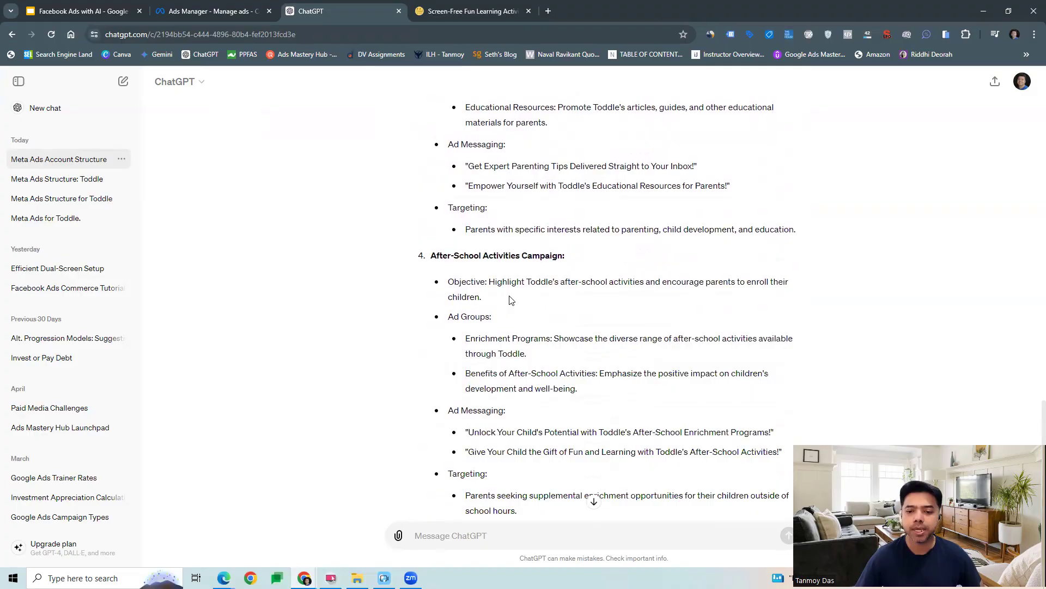
pyautogui.scroll(-2, 511, 300)
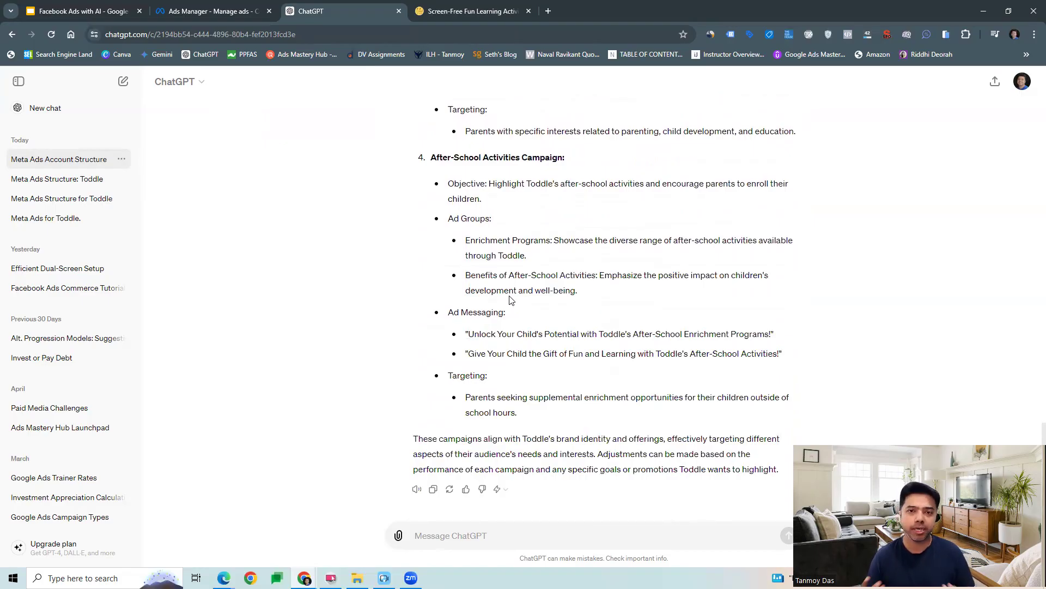
pyautogui.click(95, 16)
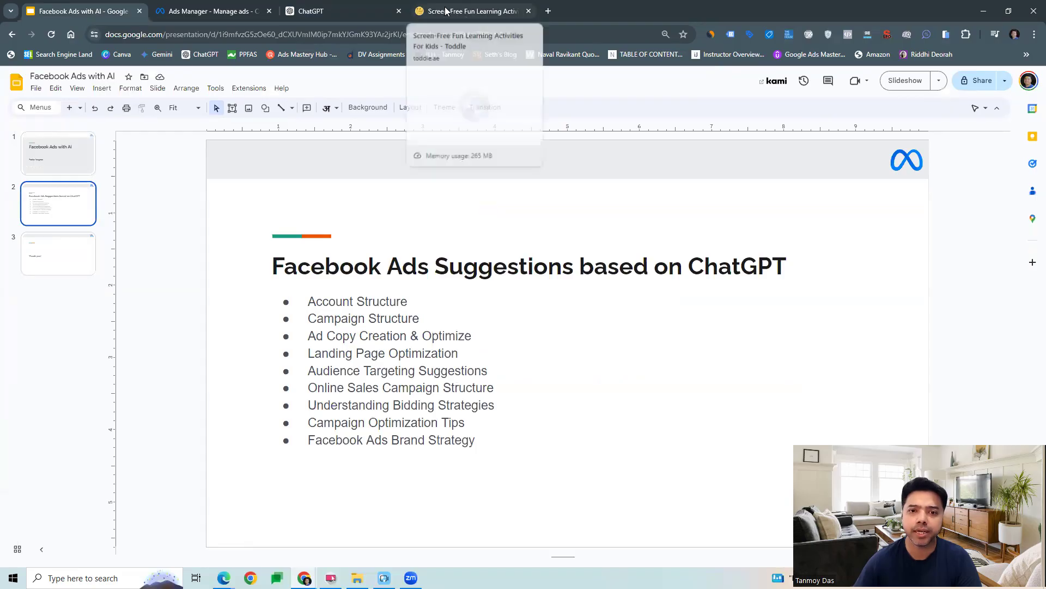
pyautogui.click(445, 10)
pyautogui.click(336, 12)
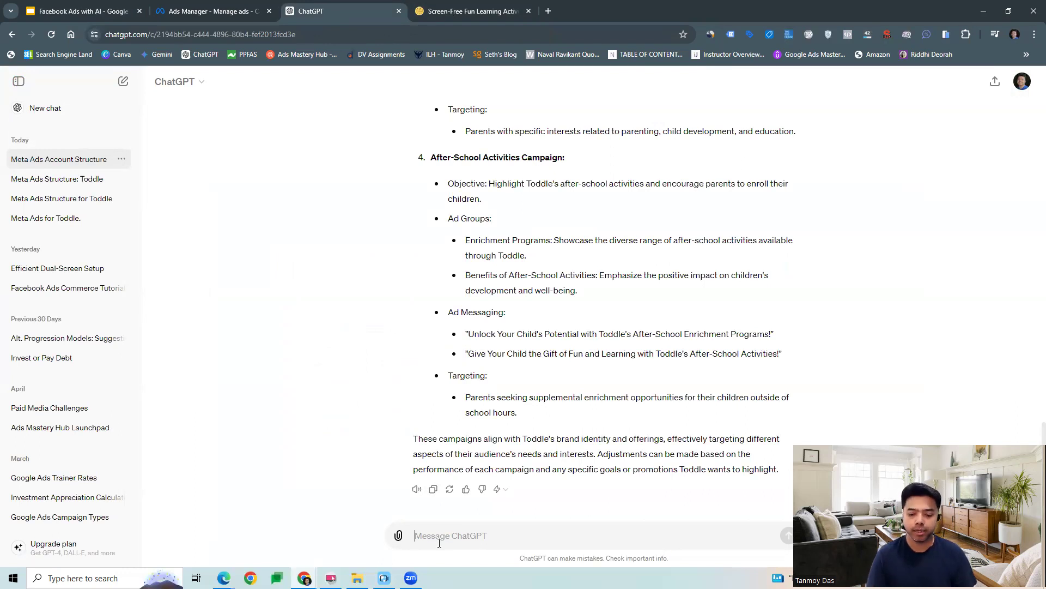
# Request 15 meta ads headlines within 30 characters and 15 descriptions within 90 characters
pyautogui.write('L')
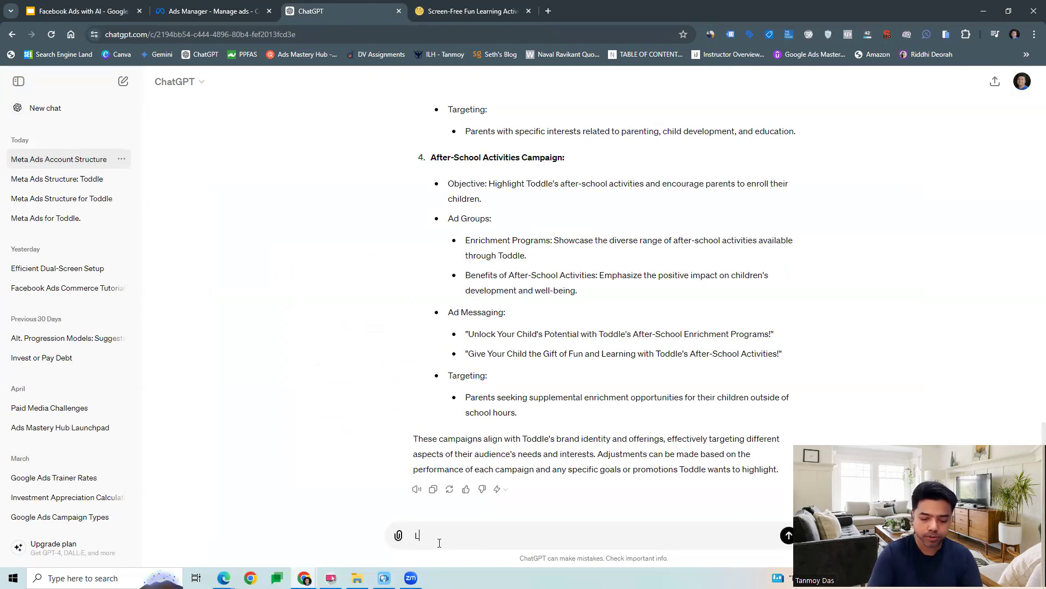
pyautogui.write('ook at the bre')
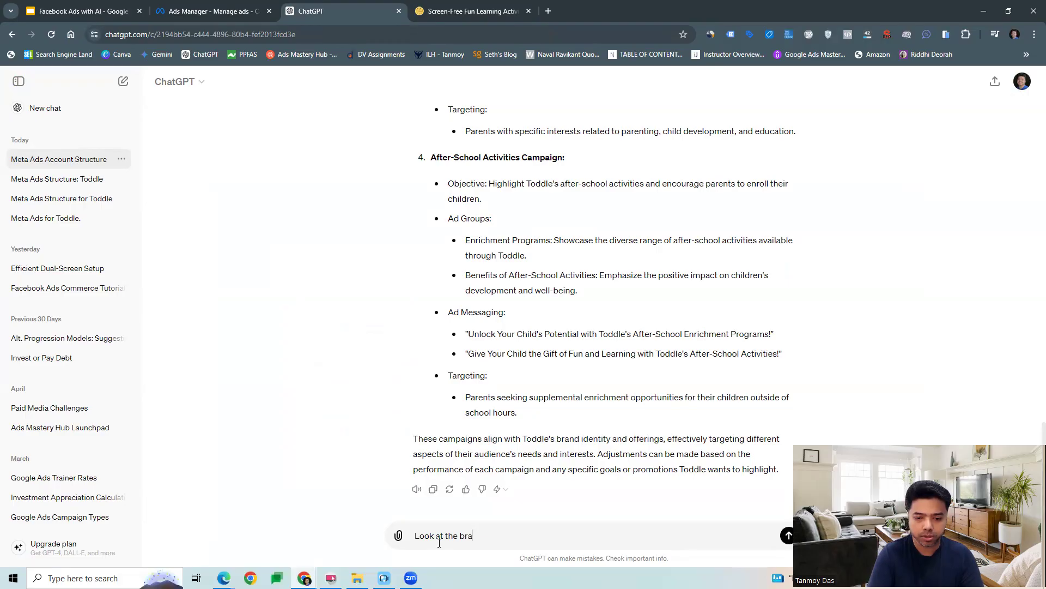
pyautogui.write('nd and create 15 headlines for meta a')
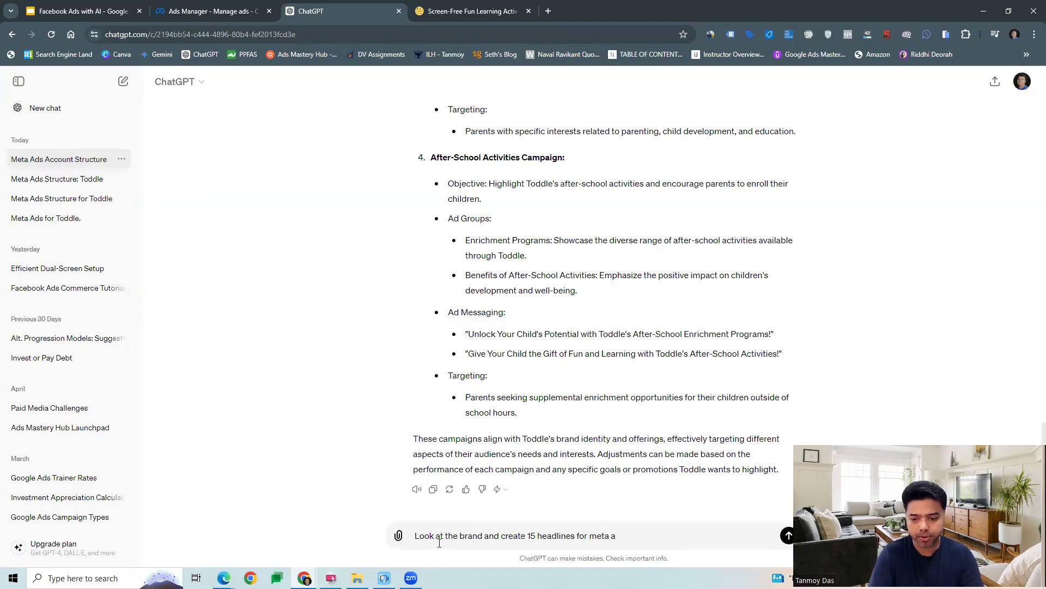
pyautogui.write('dds cam')
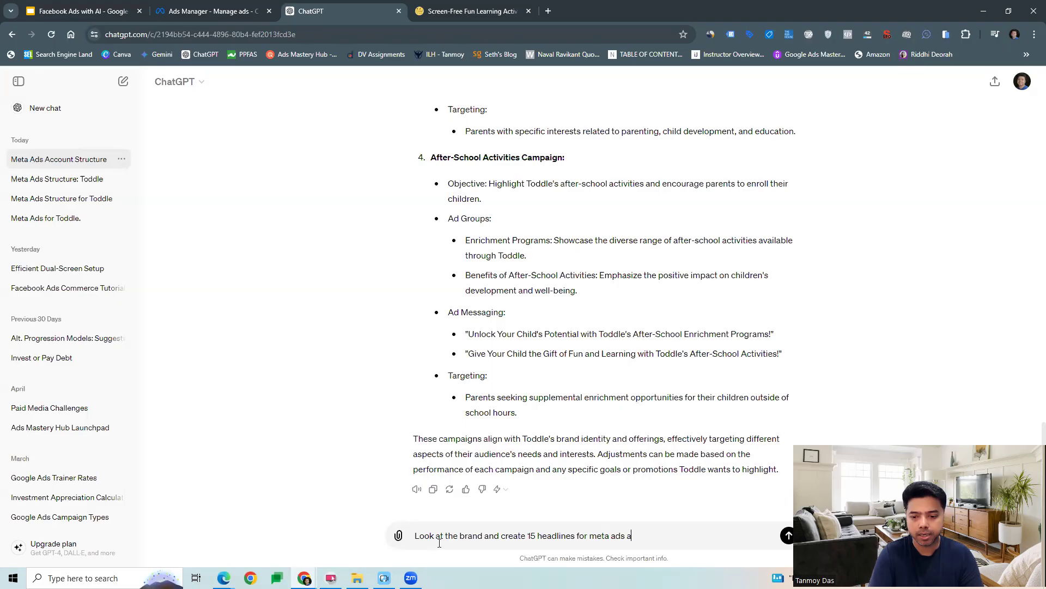
pyautogui.write('paign with ')
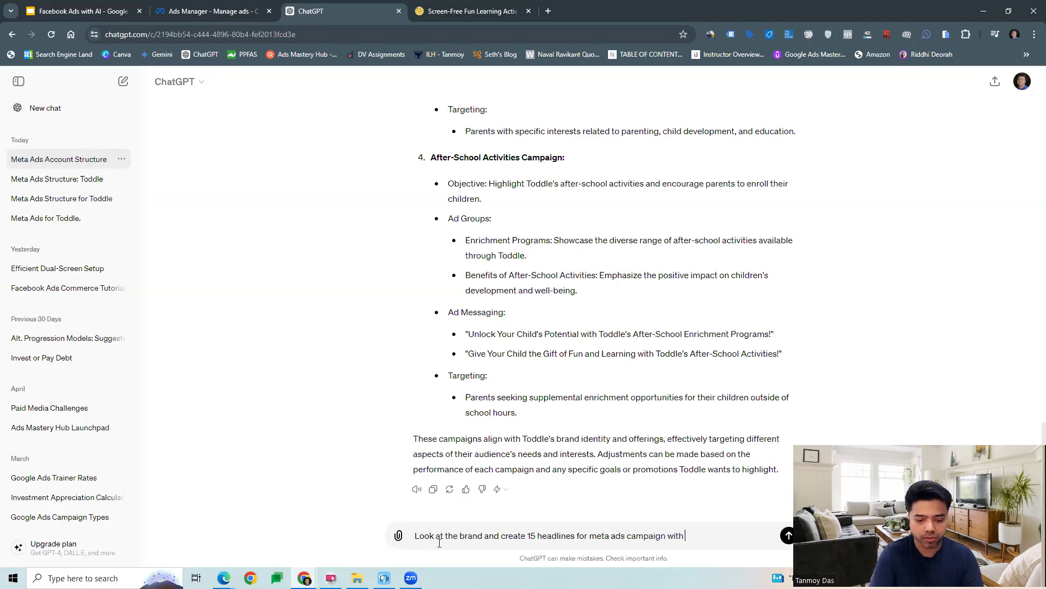
pyautogui.write('30 chars')
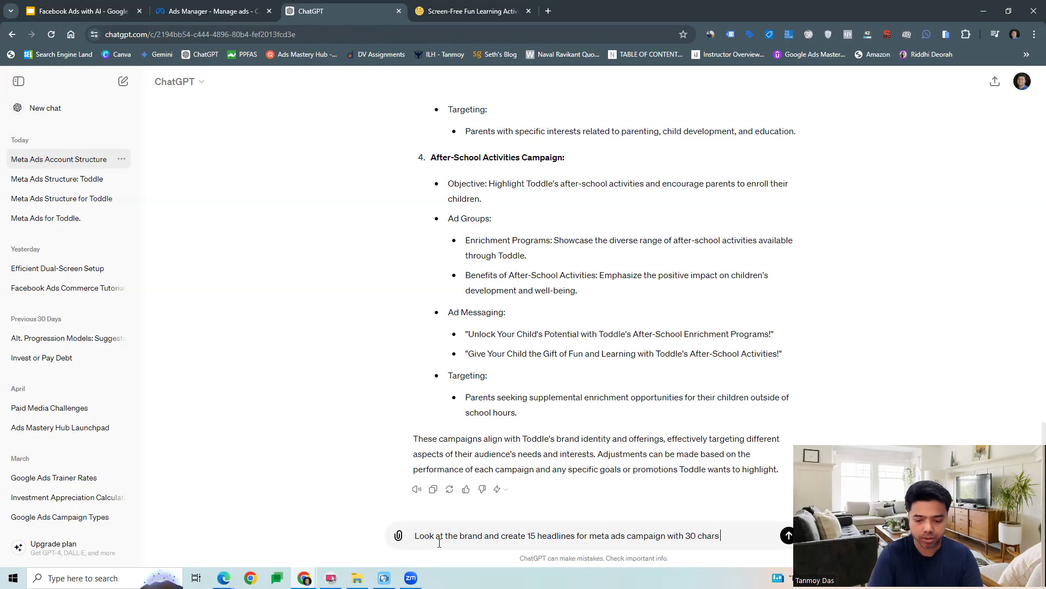
pyautogui.write(' limits')
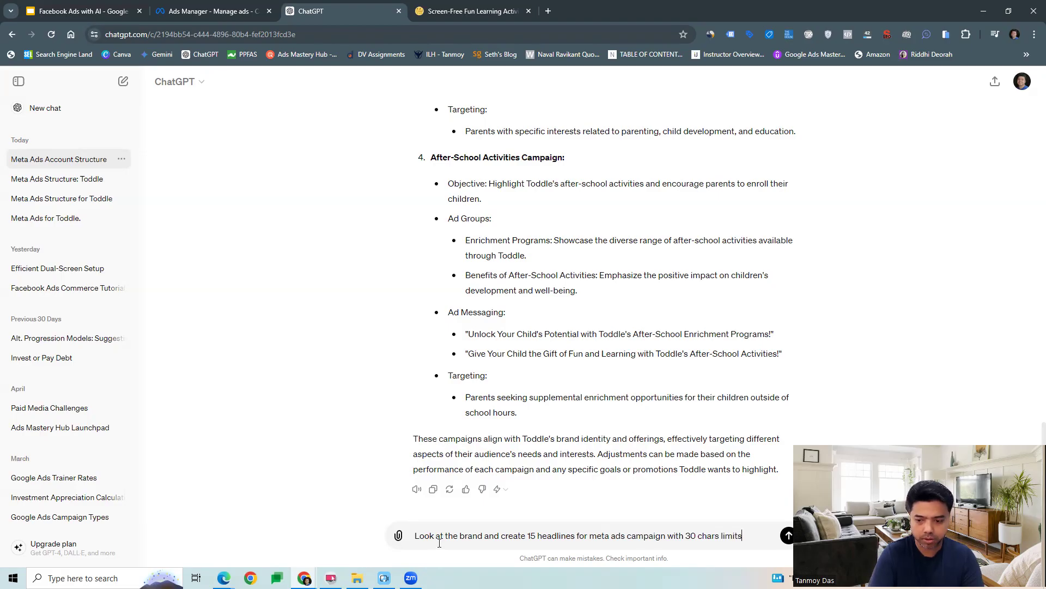
pyautogui.write('. Also')
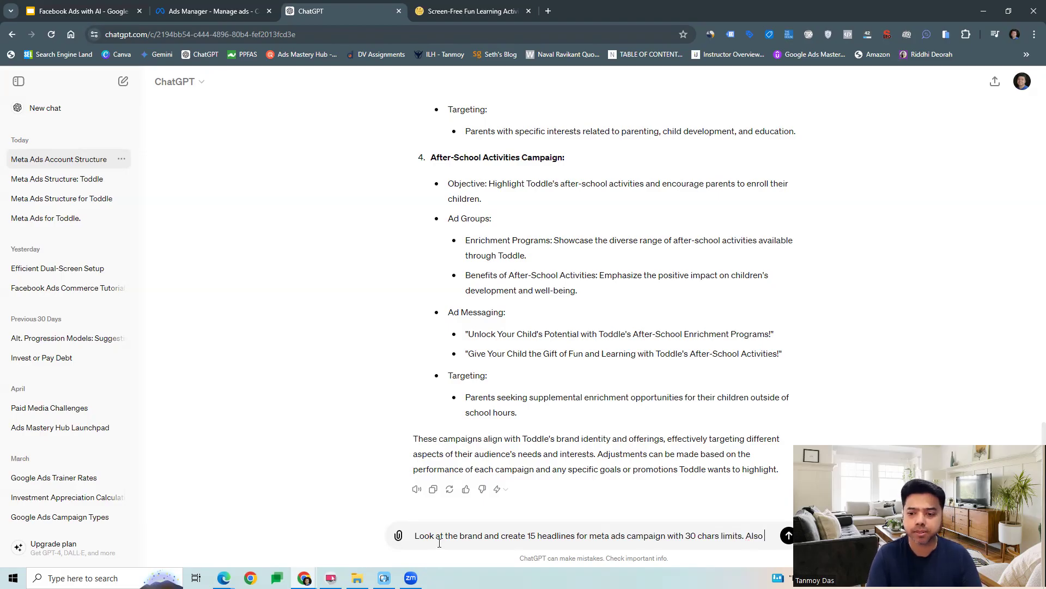
pyautogui.write(' create')
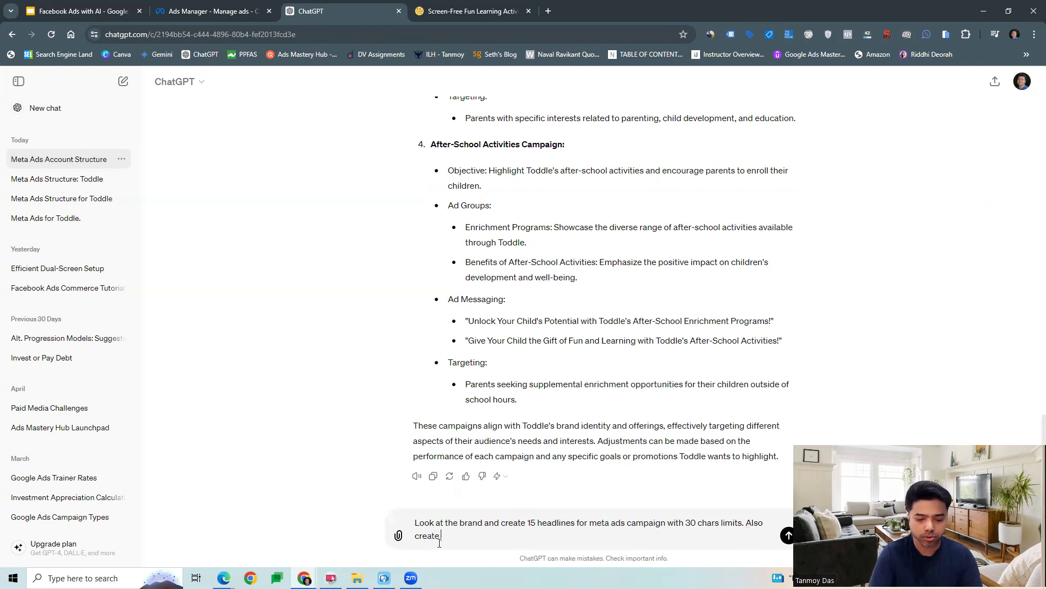
pyautogui.write(' 15 descr')
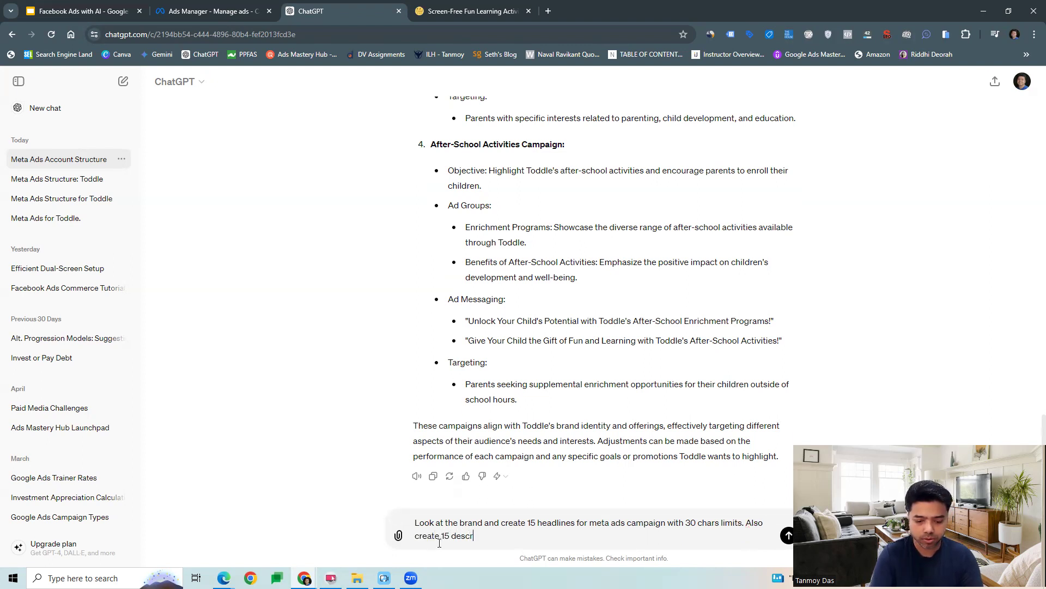
pyautogui.write('iptions')
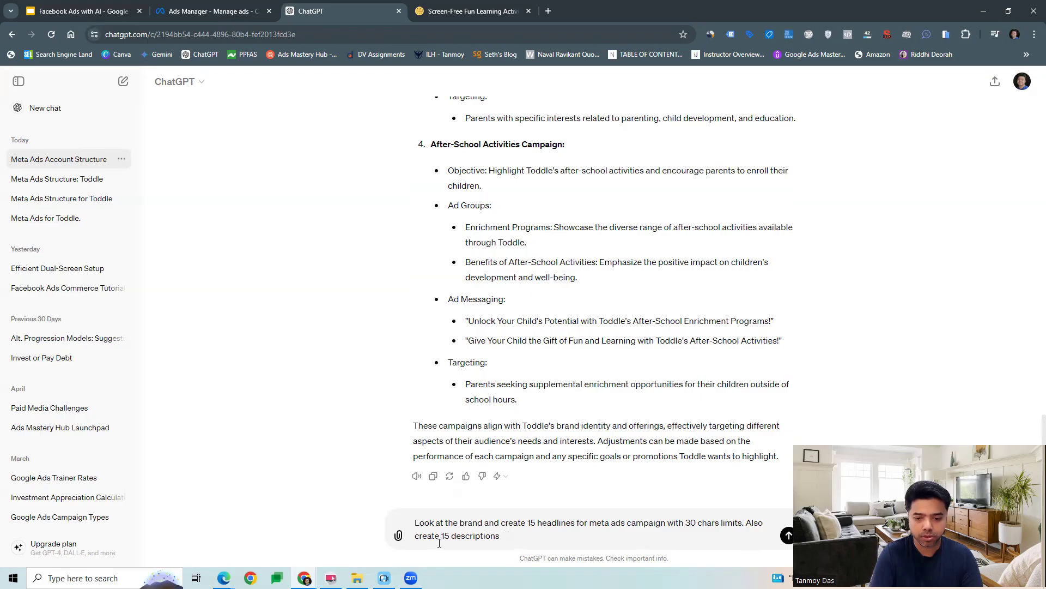
pyautogui.write(' in the same ')
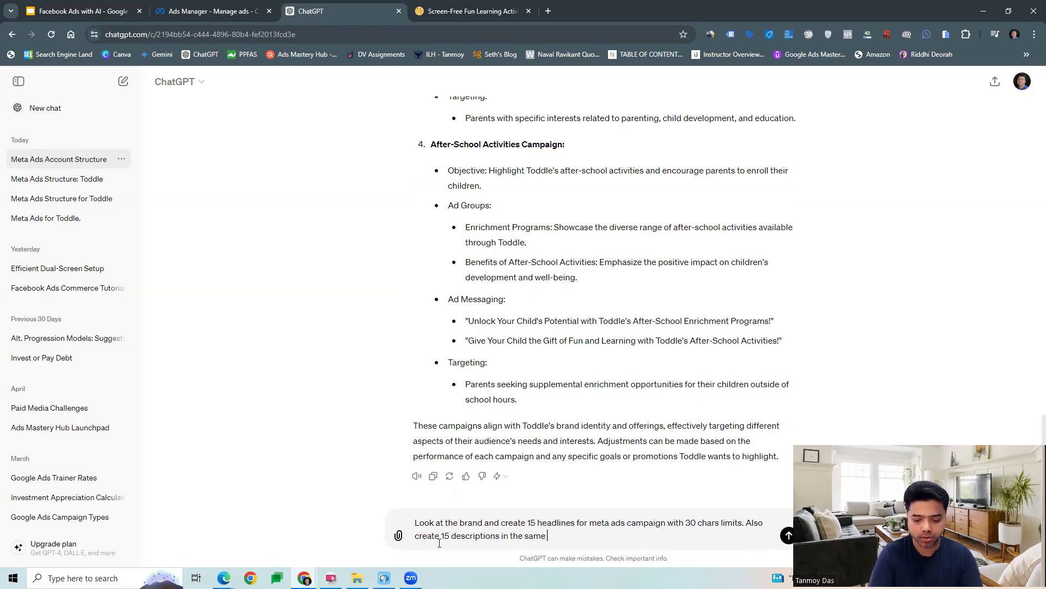
pyautogui.write('manner with 90 chars')
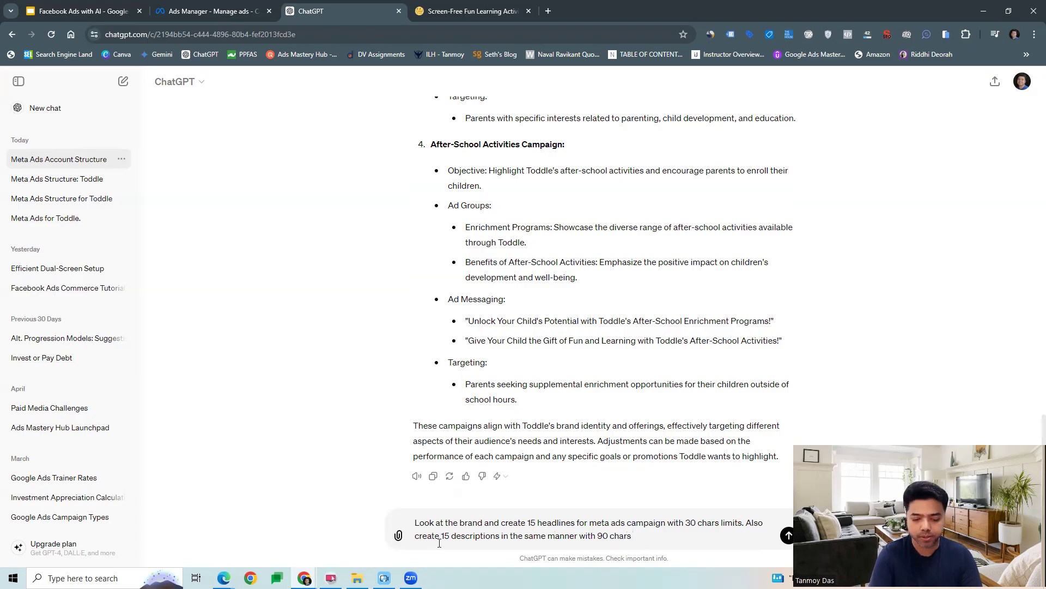
pyautogui.write(' lim')
pyautogui.press('BackSpace')
pyautogui.write('imits.')
pyautogui.press('Return')
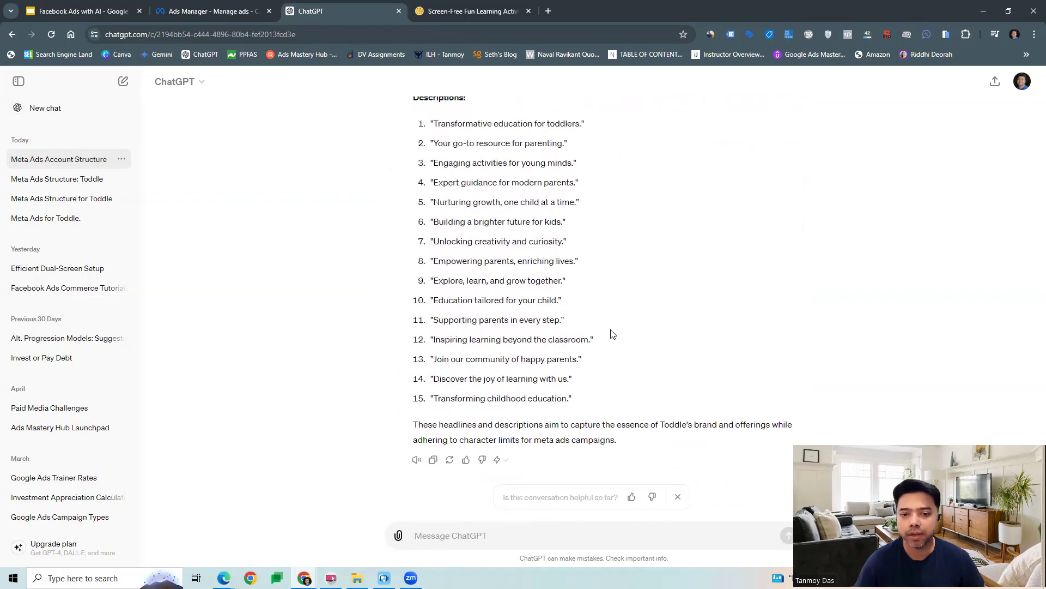
# Look over the headlines reply, then switch to the 'Facebook Ads with AI' slide deck
pyautogui.scroll(9, 594, 333)
pyautogui.scroll(-1, 585, 325)
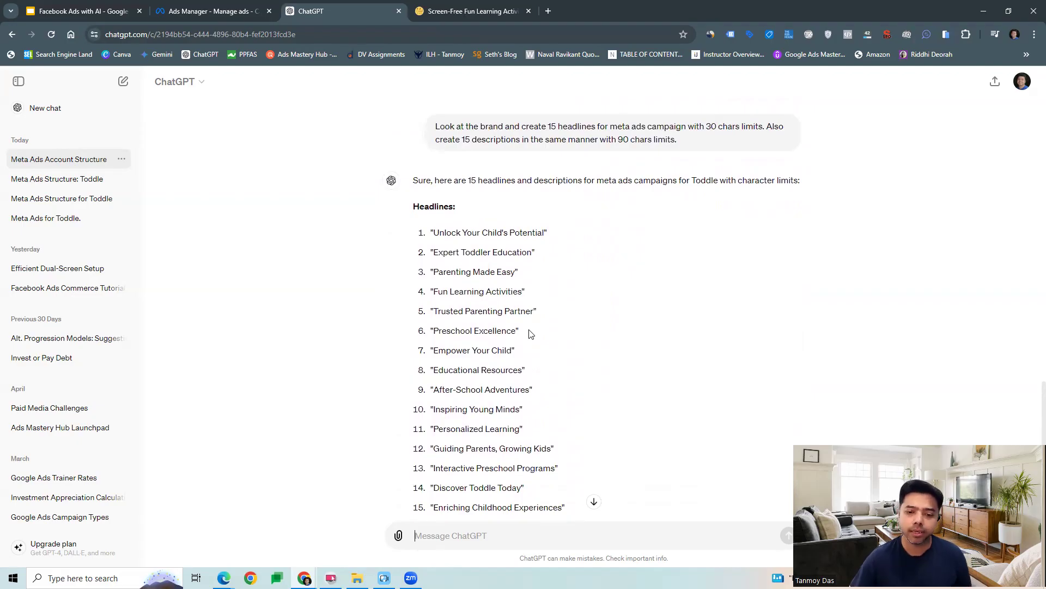
pyautogui.scroll(-3, 585, 325)
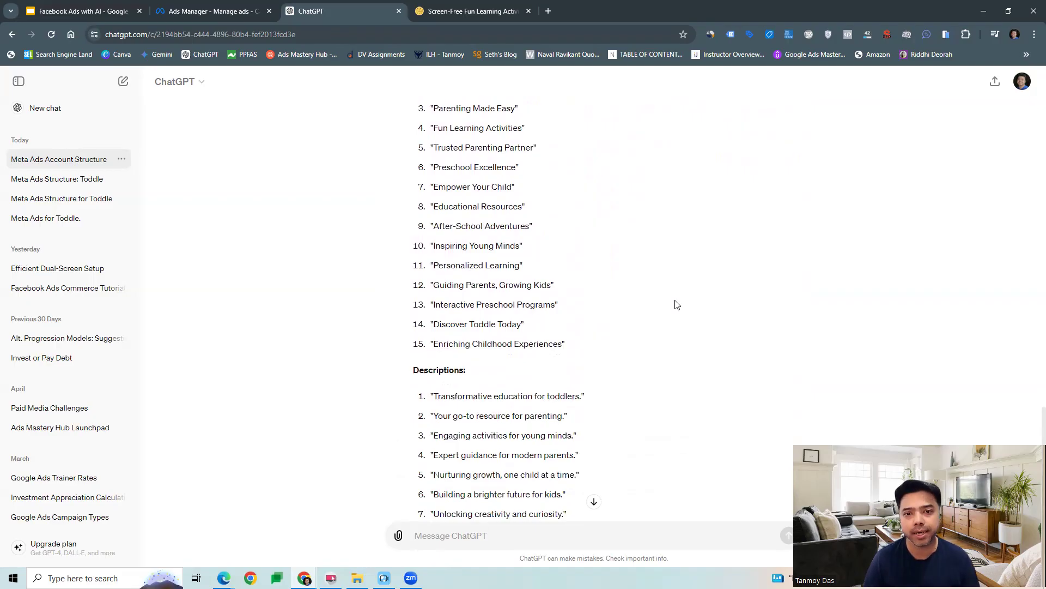
pyautogui.click(82, 11)
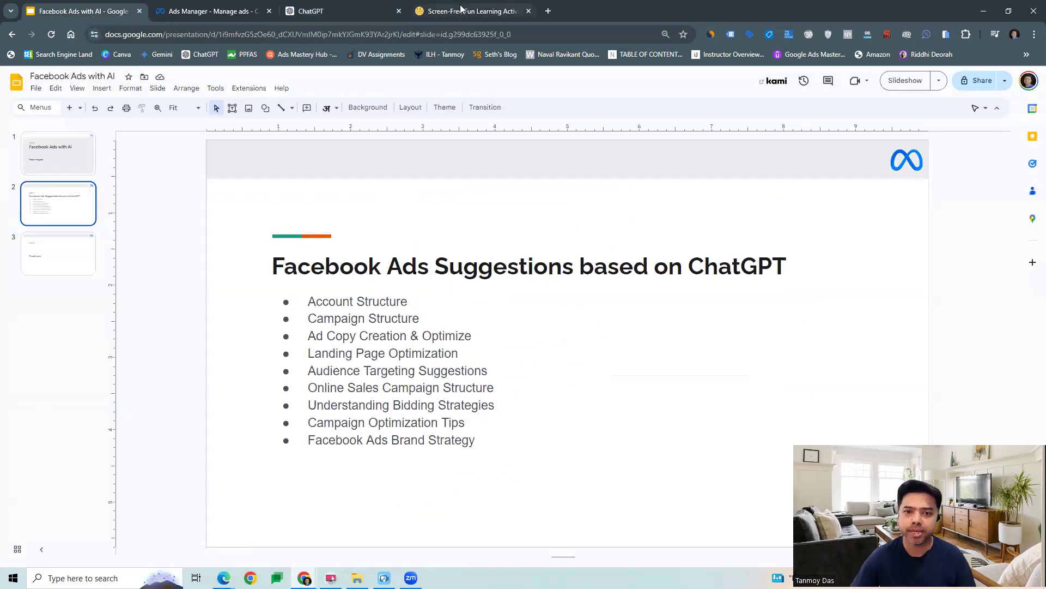
# Return to ChatGPT and scroll to the end of the 15 descriptions
pyautogui.click(360, 8)
pyautogui.scroll(-5, 482, 472)
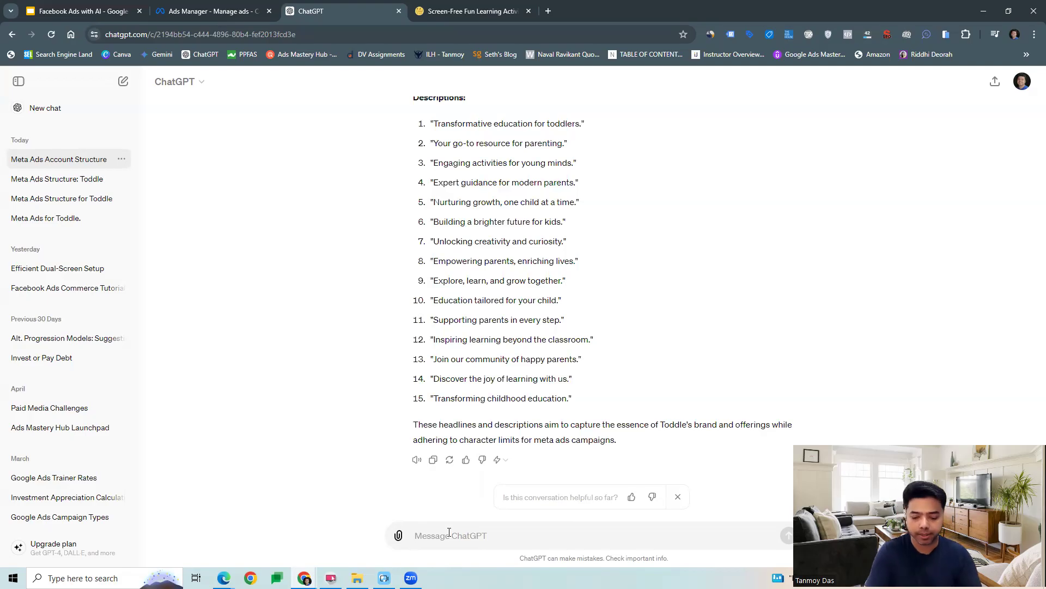
# Send 'Look at the website -' with the toddle.ae URL, asking for landing page optimization tips
pyautogui.write('Look at the website -')
pyautogui.write('https://toddle.ae/')
pyautogui.write('and give so')
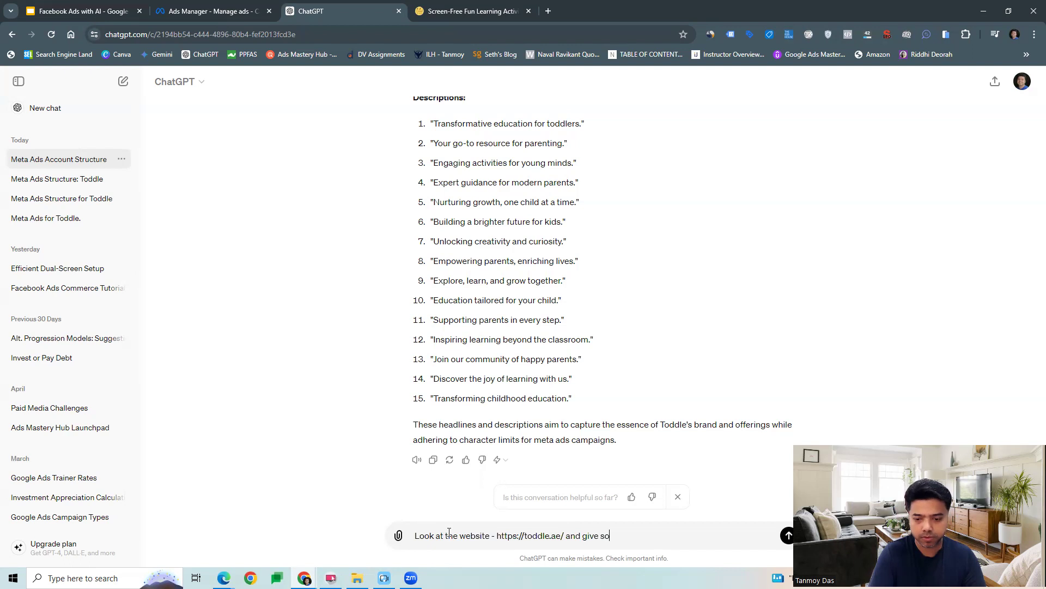
pyautogui.write('me landing page ')
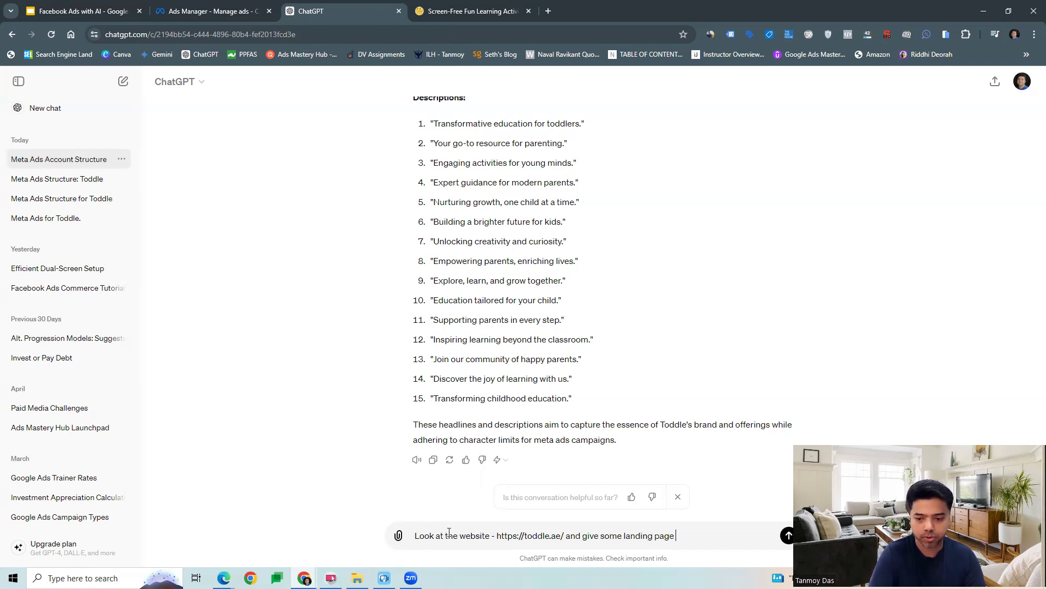
pyautogui.write('optimization')
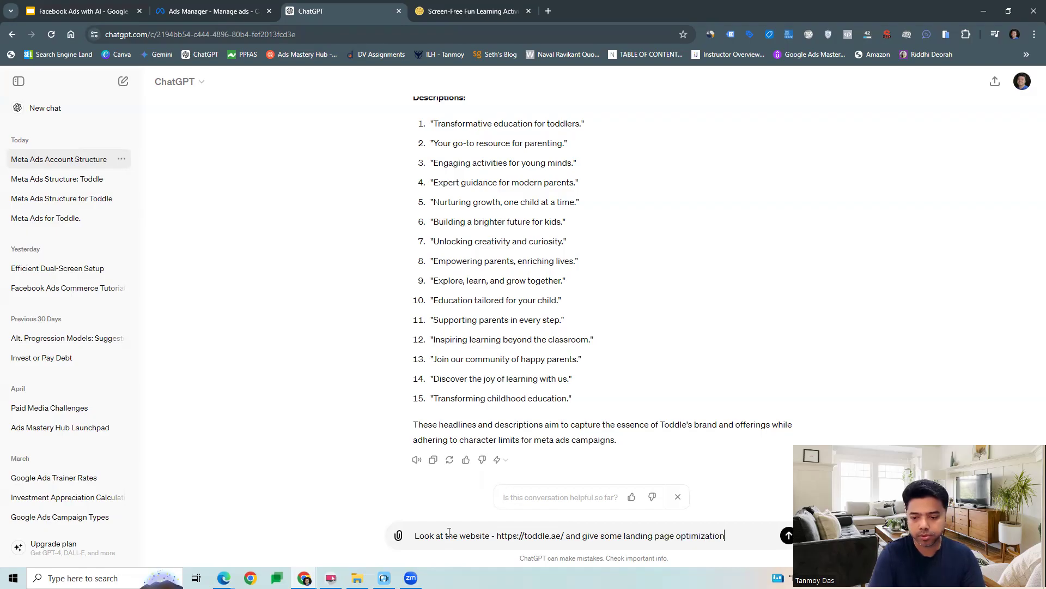
pyautogui.write(' tips')
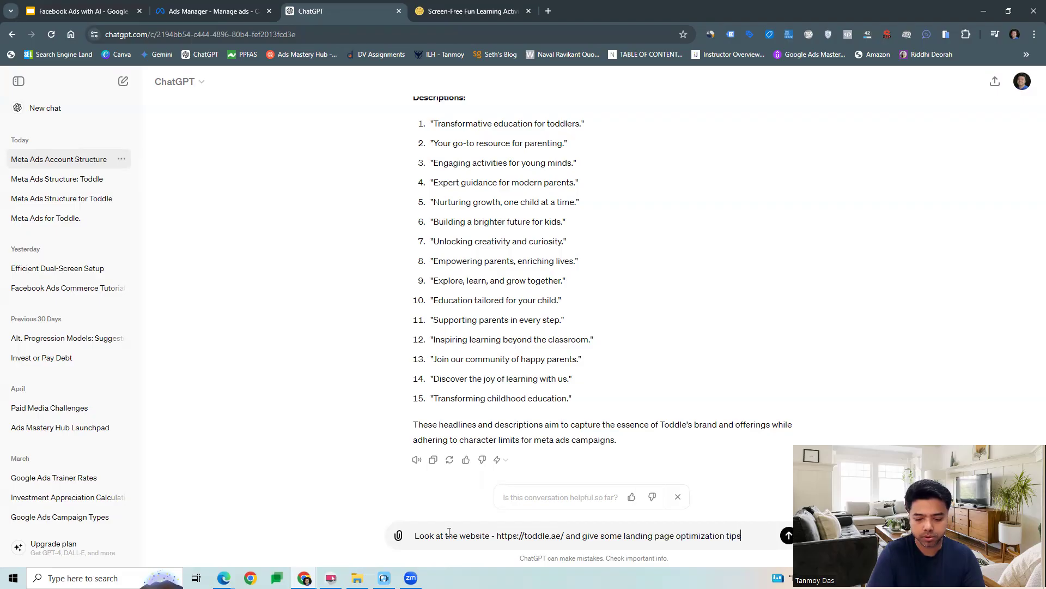
pyautogui.write('.')
pyautogui.press('Return')
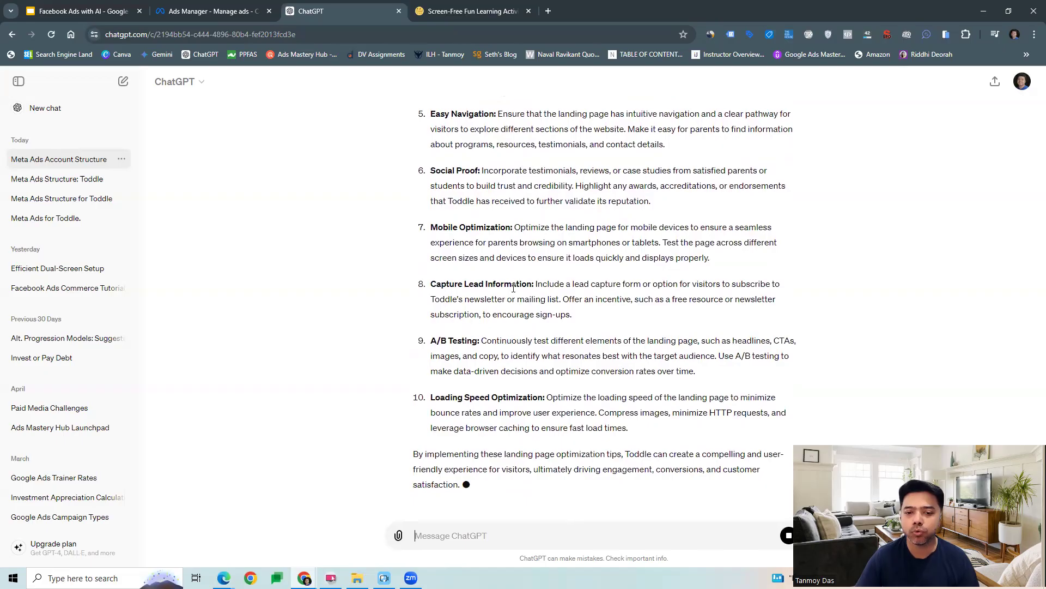
# Scroll back through the ten Toddle landing page tips, then bring up the Facebook Ads with AI slides
pyautogui.scroll(4, 483, 282)
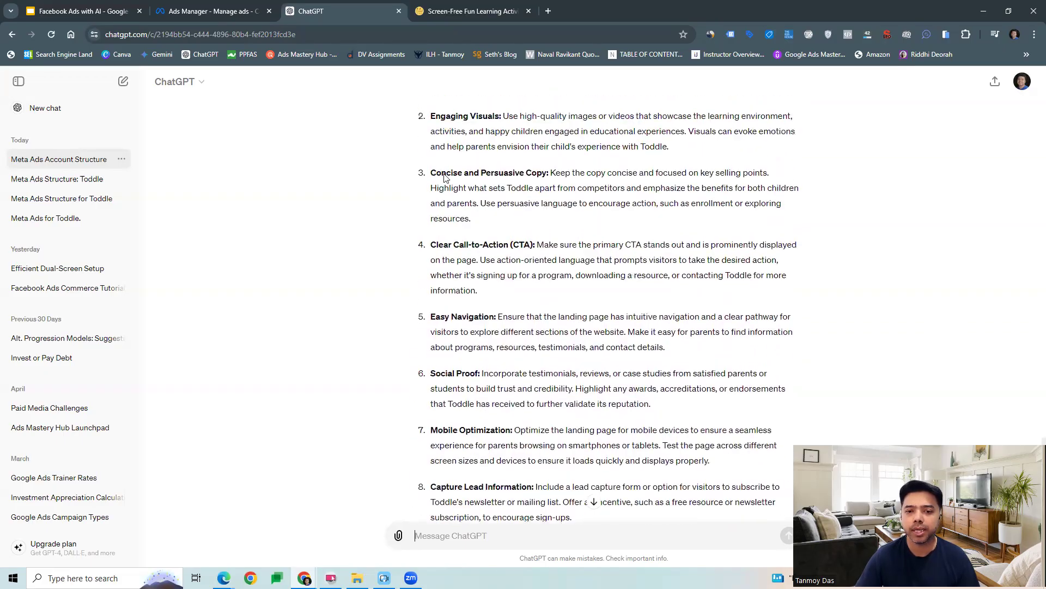
pyautogui.scroll(1, 575, 224)
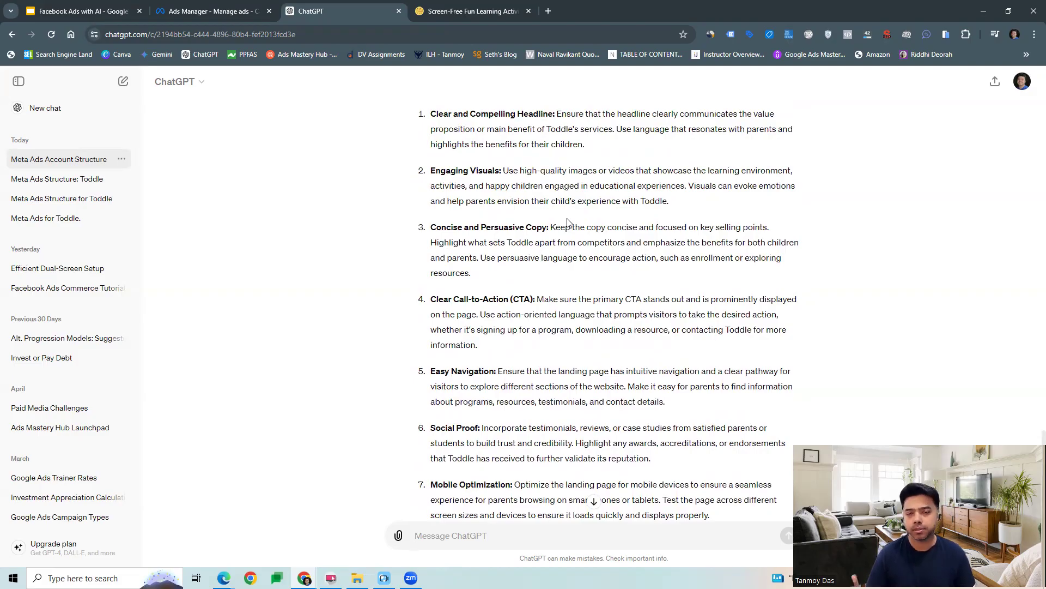
pyautogui.click(109, 13)
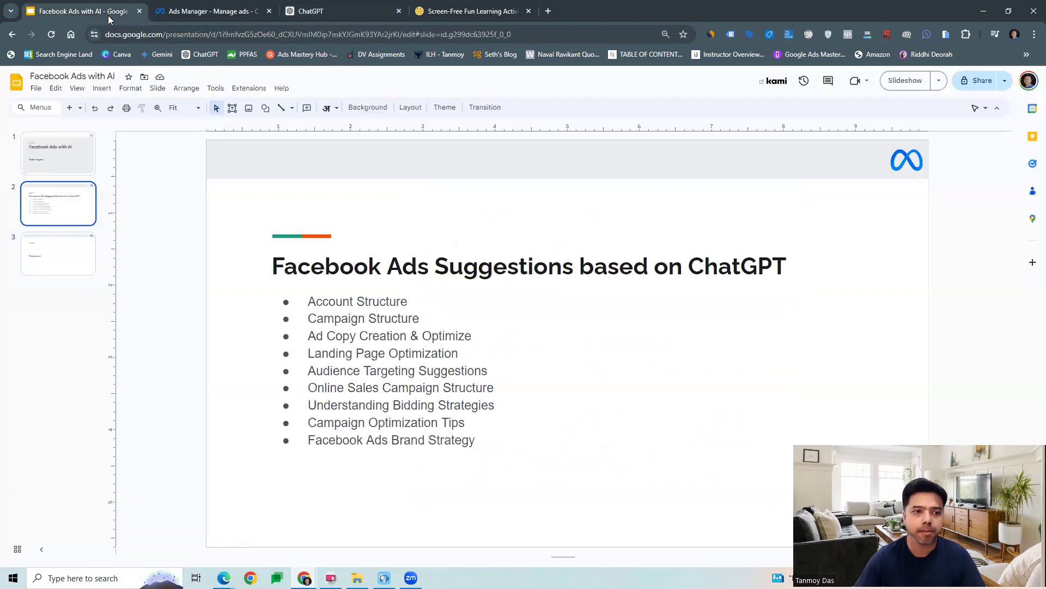
# Ask ChatGPT: 'Suggest some audience targeting which can be done for this brand.'
pyautogui.click(306, 11)
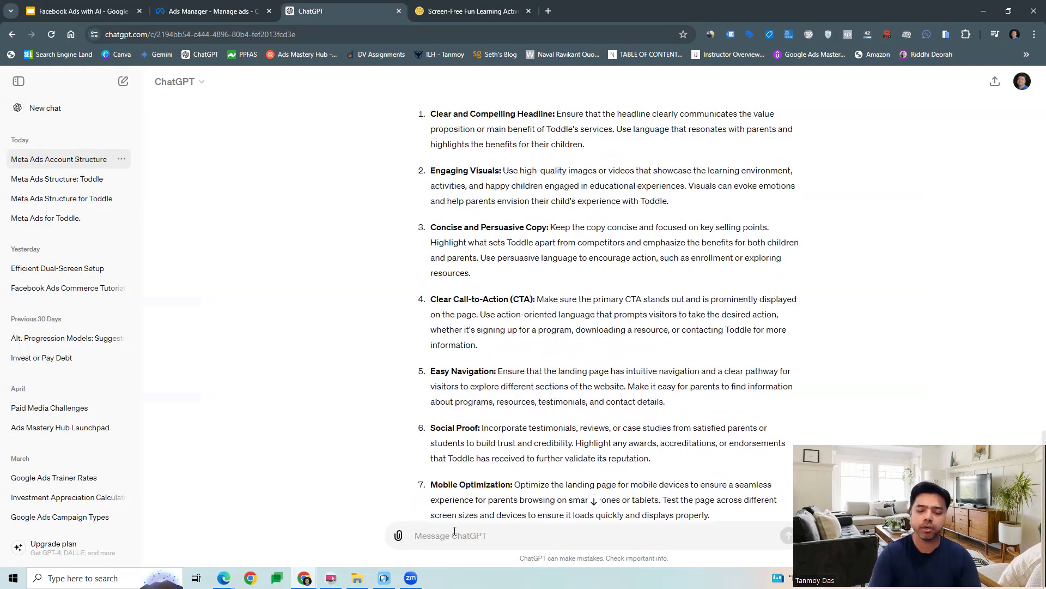
pyautogui.write('Sugges')
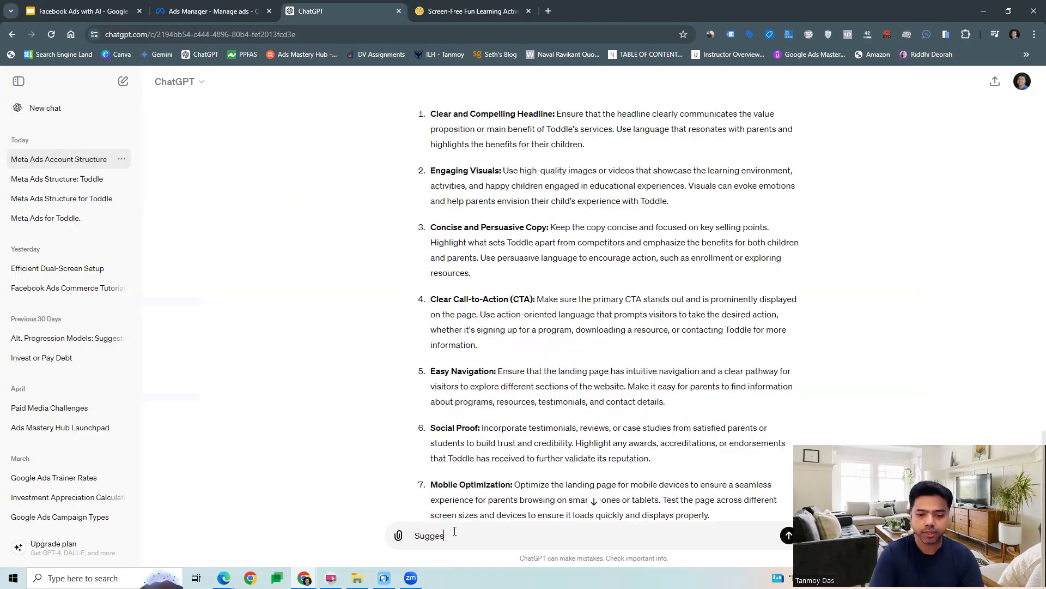
pyautogui.write('t some audience targeting which can be d')
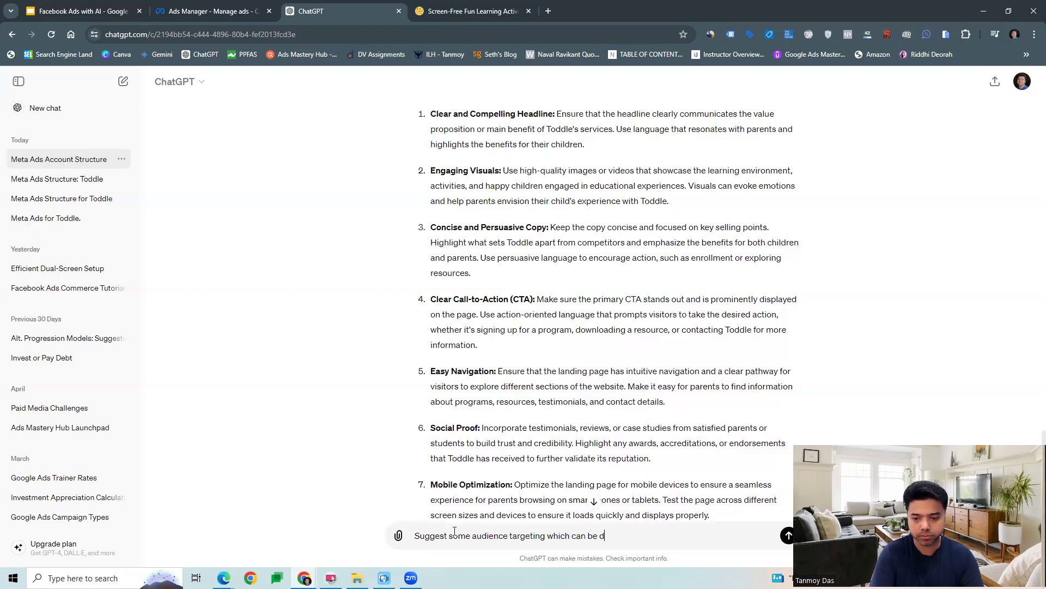
pyautogui.write('one for this br')
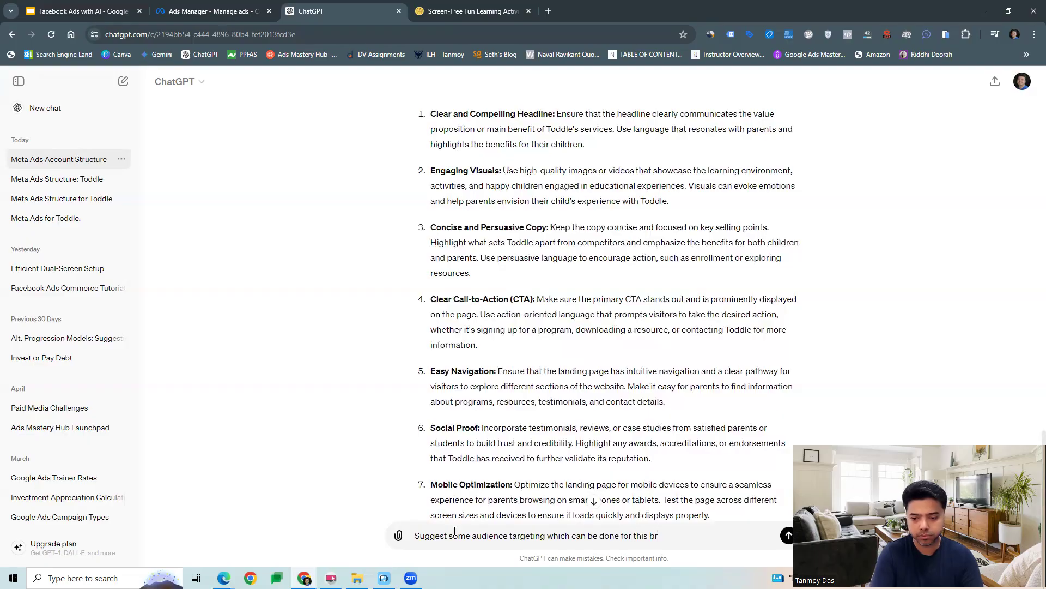
pyautogui.write('and.')
pyautogui.press('Return')
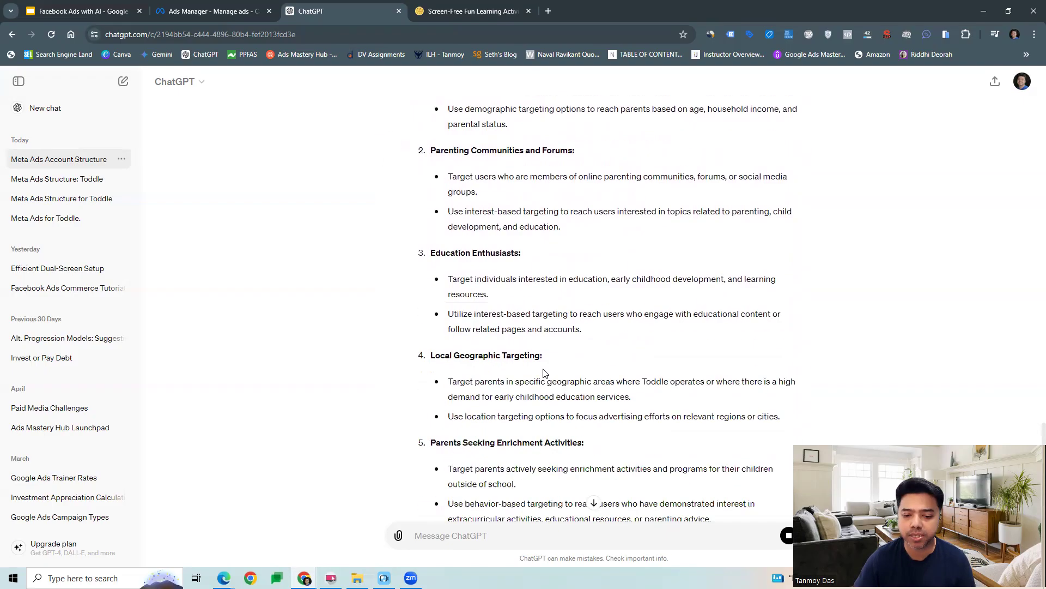
# Read the ten audience groups, highlighting the Working Parents and Enrichment Activities headings, and glance at the slides
pyautogui.scroll(-5, 537, 359)
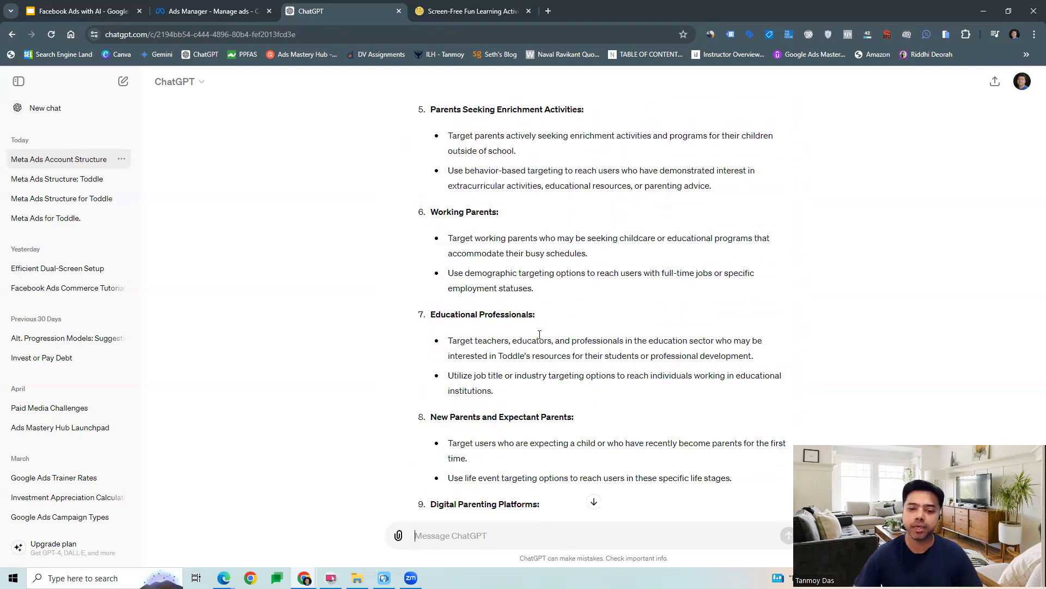
pyautogui.doubleClick(531, 316)
pyautogui.click(497, 338)
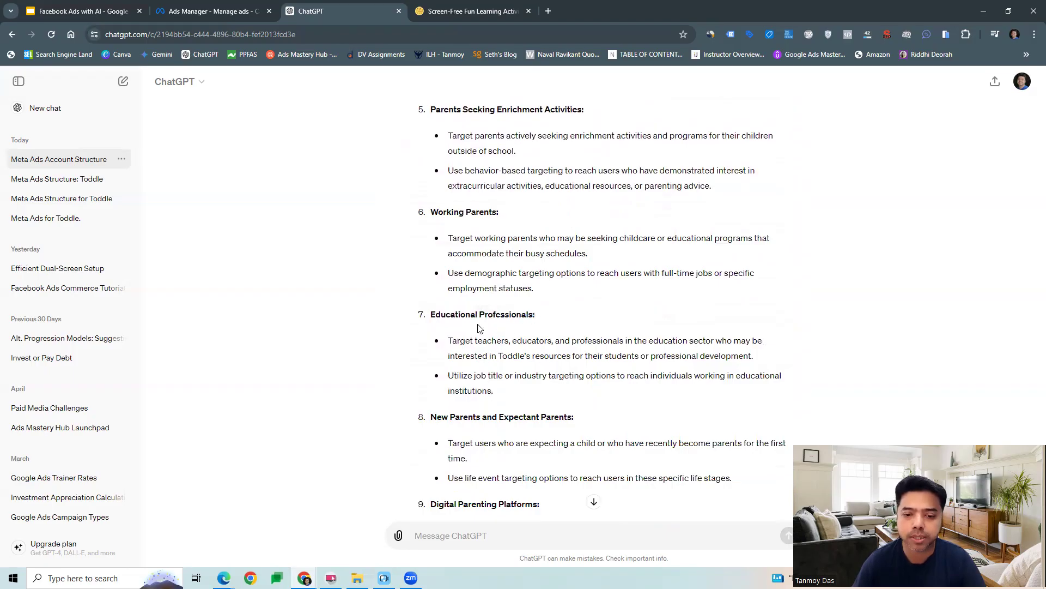
pyautogui.moveTo(507, 212); pyautogui.dragTo(447, 212)
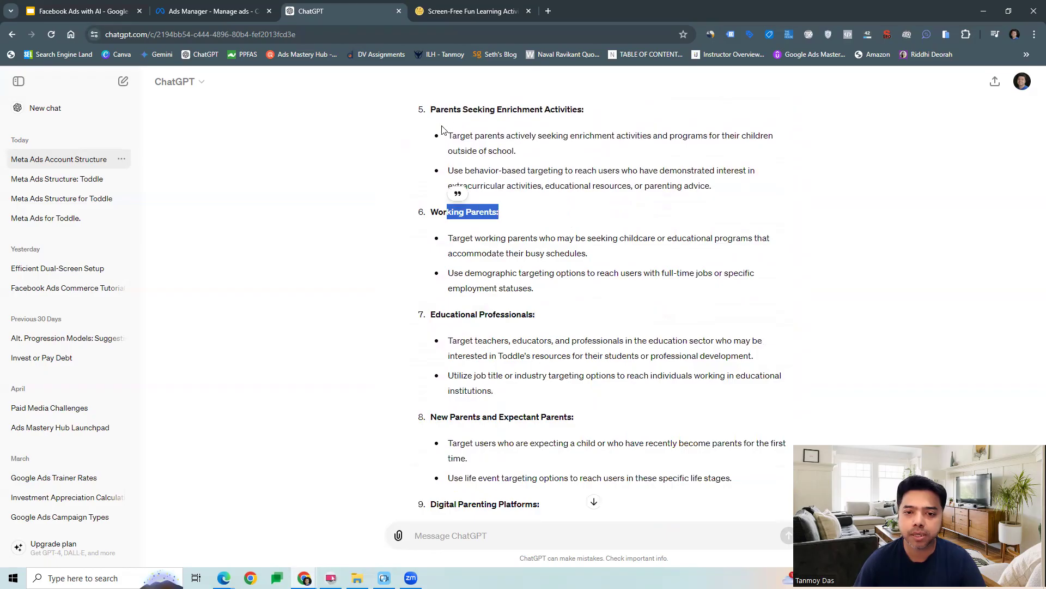
pyautogui.moveTo(444, 109); pyautogui.dragTo(536, 108)
pyautogui.click(587, 226)
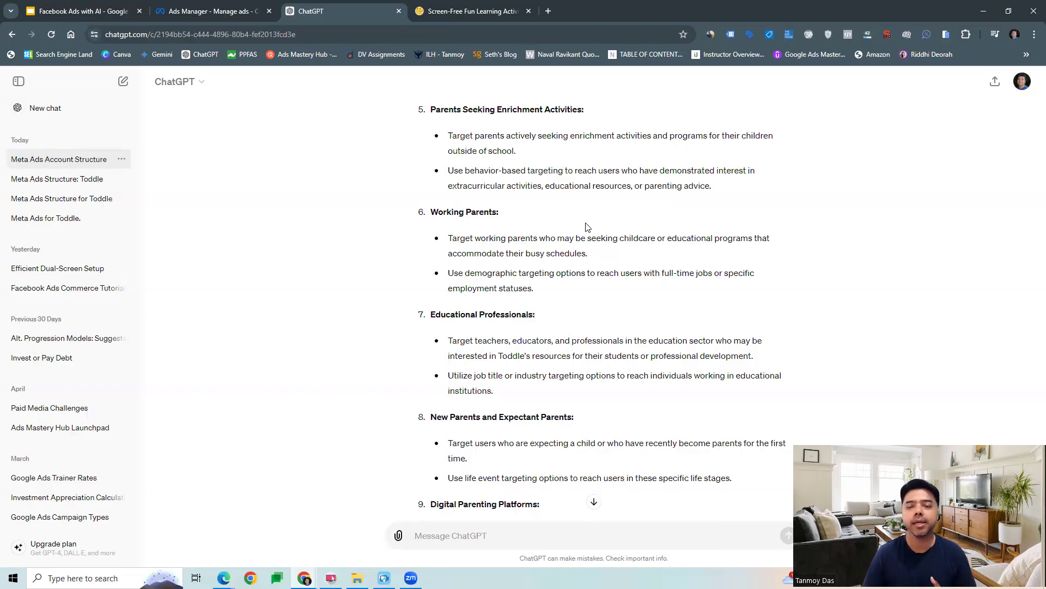
pyautogui.scroll(-5, 587, 227)
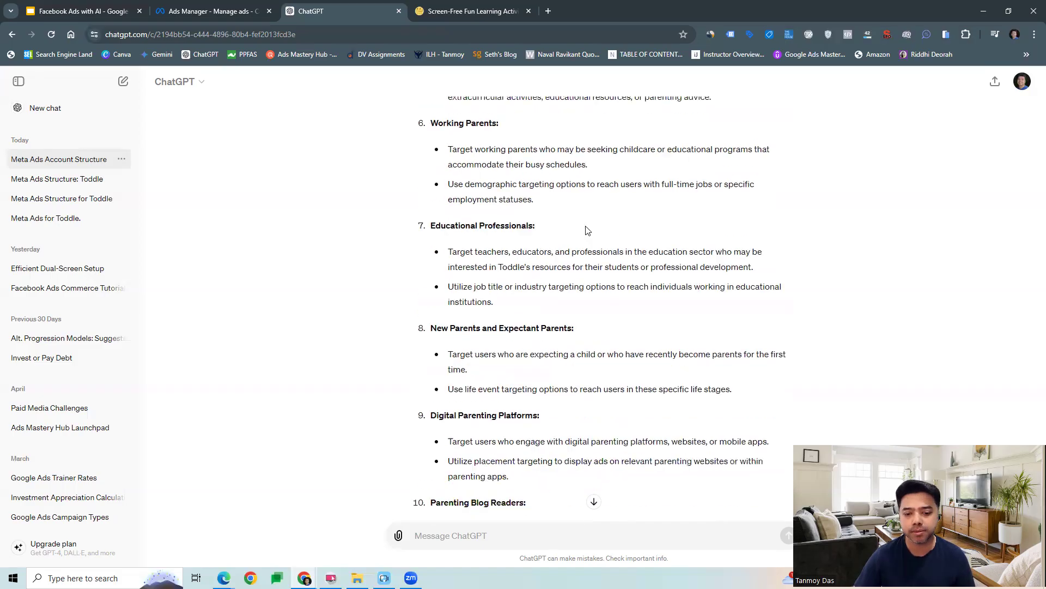
pyautogui.click(91, 12)
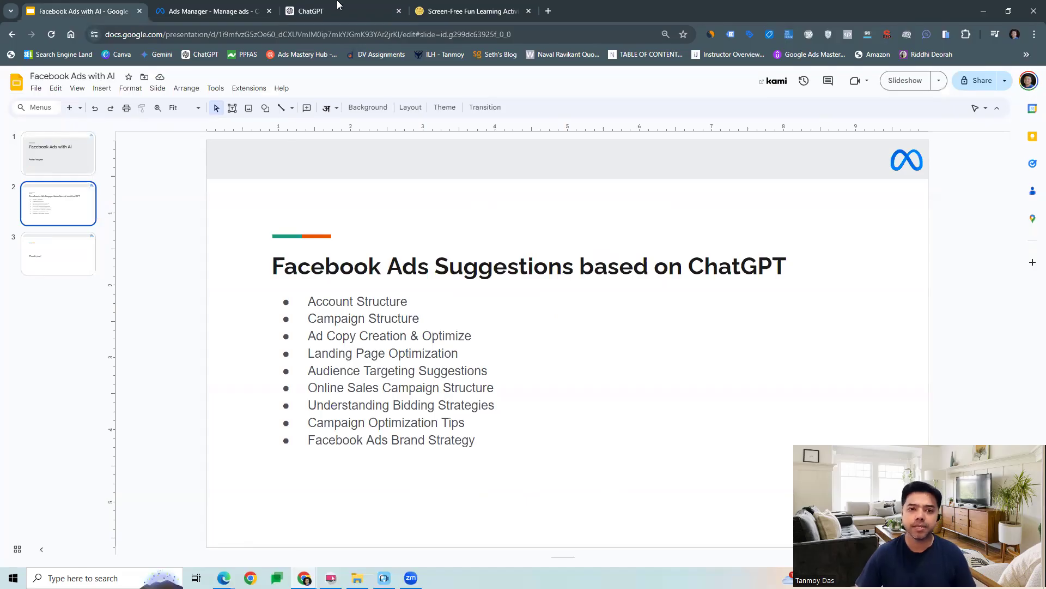
pyautogui.click(355, 9)
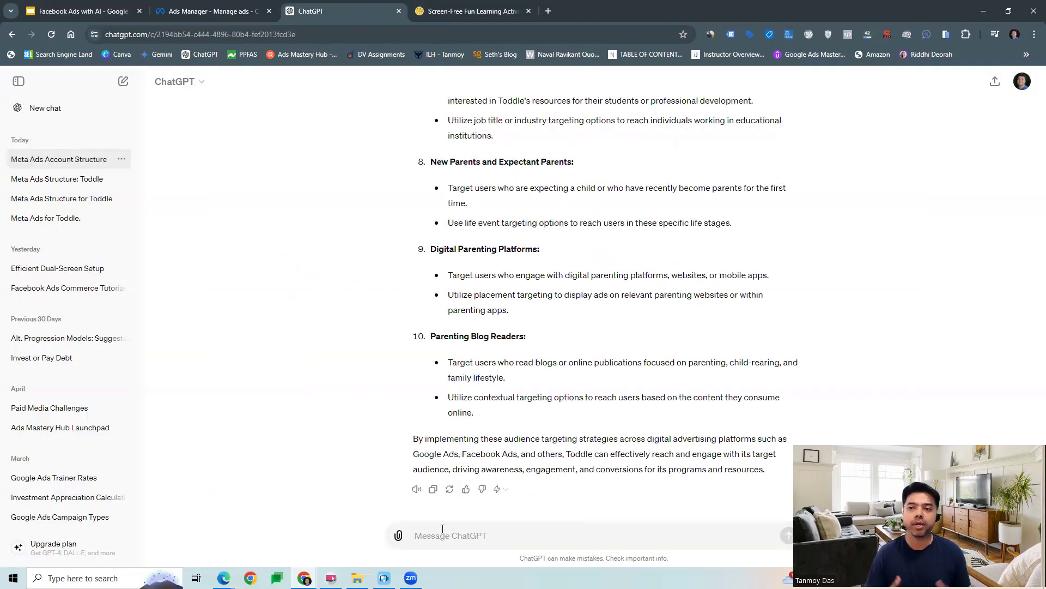
# Request 'Create an online sales meta campaign structure for this brand.' and return to the slide deck
pyautogui.write('Sugge')
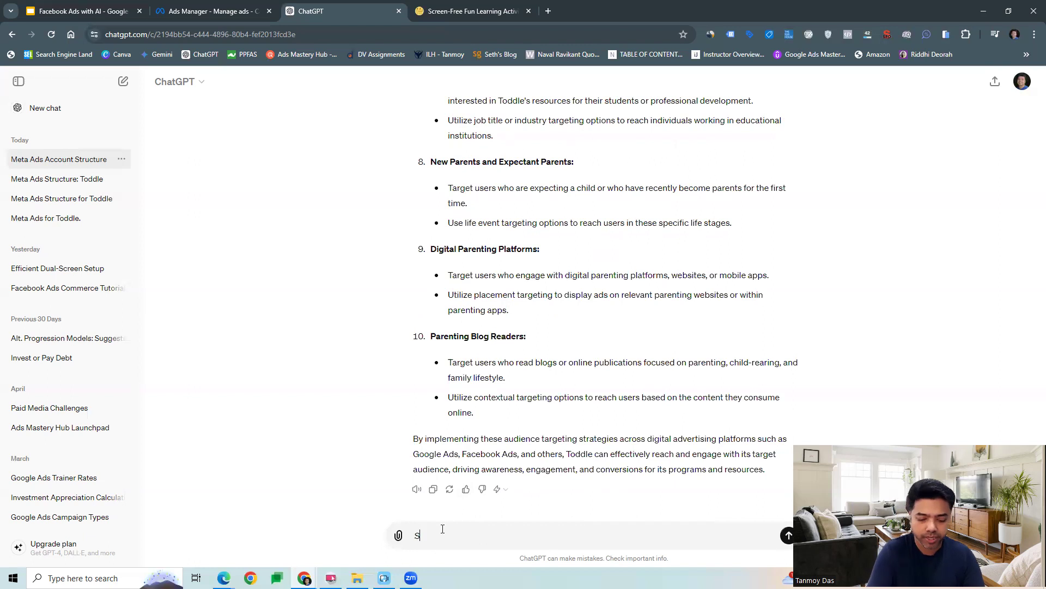
pyautogui.press('BackSpace')
pyautogui.press('BackSpace')
pyautogui.press('BackSpace')
pyautogui.press('BackSpace')
pyautogui.press('BackSpace')
pyautogui.write('Create an o')
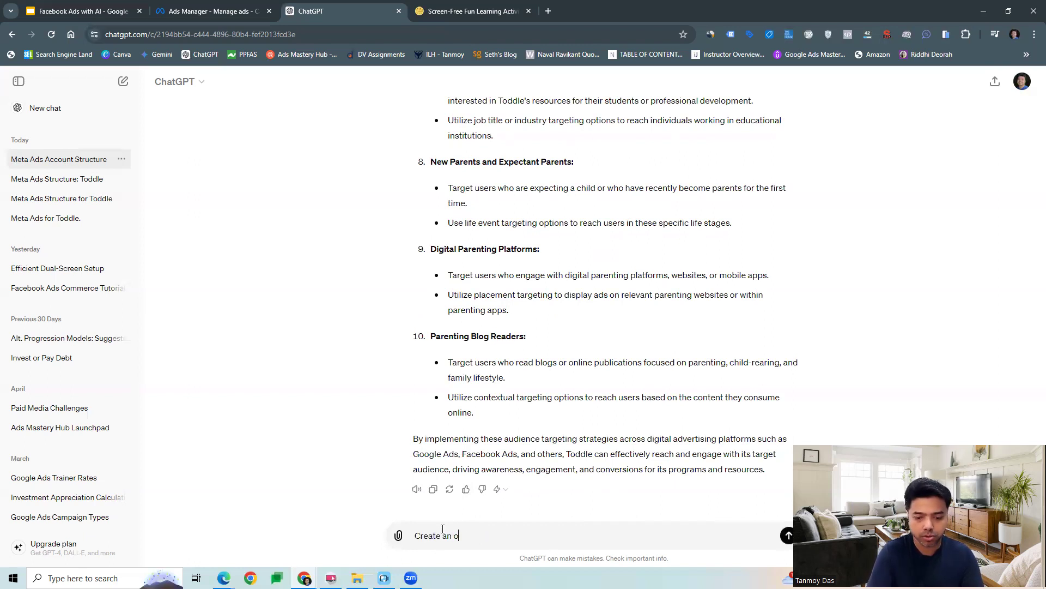
pyautogui.write('nline sales cam')
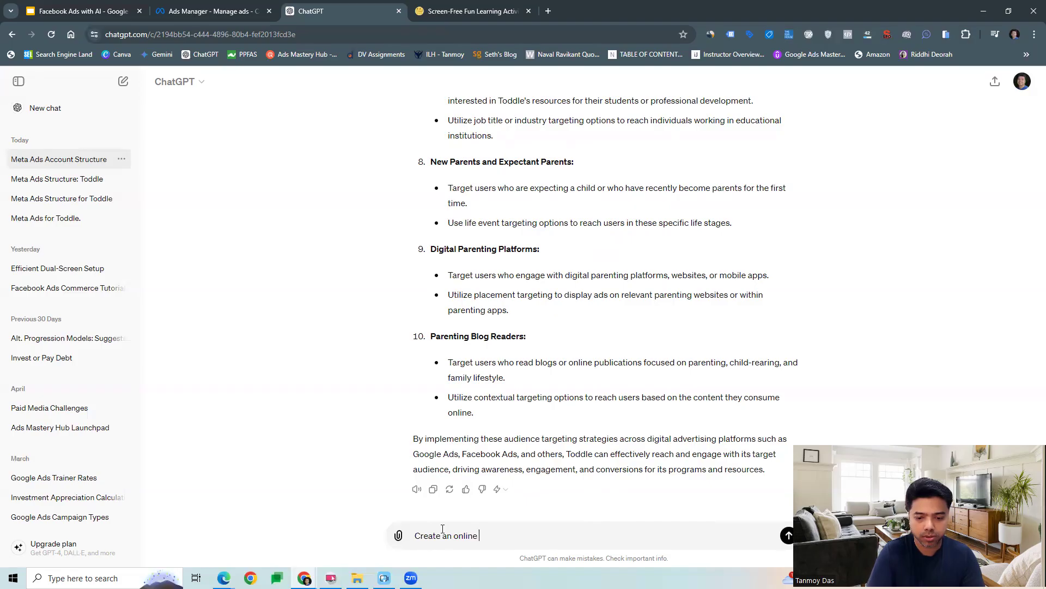
pyautogui.press('BackSpace')
pyautogui.press('BackSpace')
pyautogui.press('BackSpace')
pyautogui.write('meta campaign structure for this brand.')
pyautogui.press('Return')
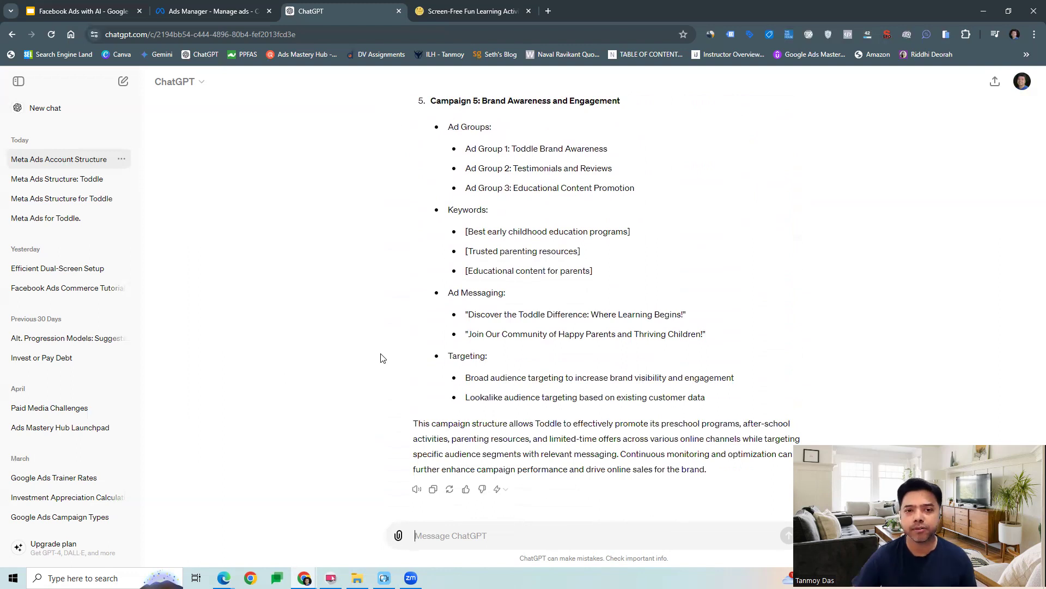
pyautogui.click(96, 13)
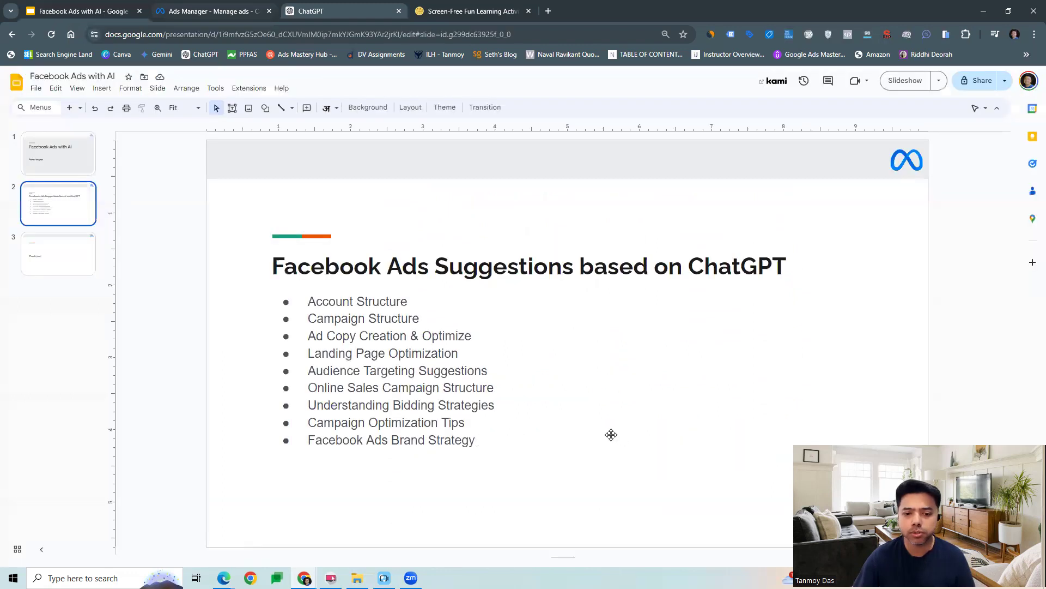
# Ask ChatGPT to look at the brand and suggest the best Meta bidding strategies, then return to the slides
pyautogui.click(469, 12)
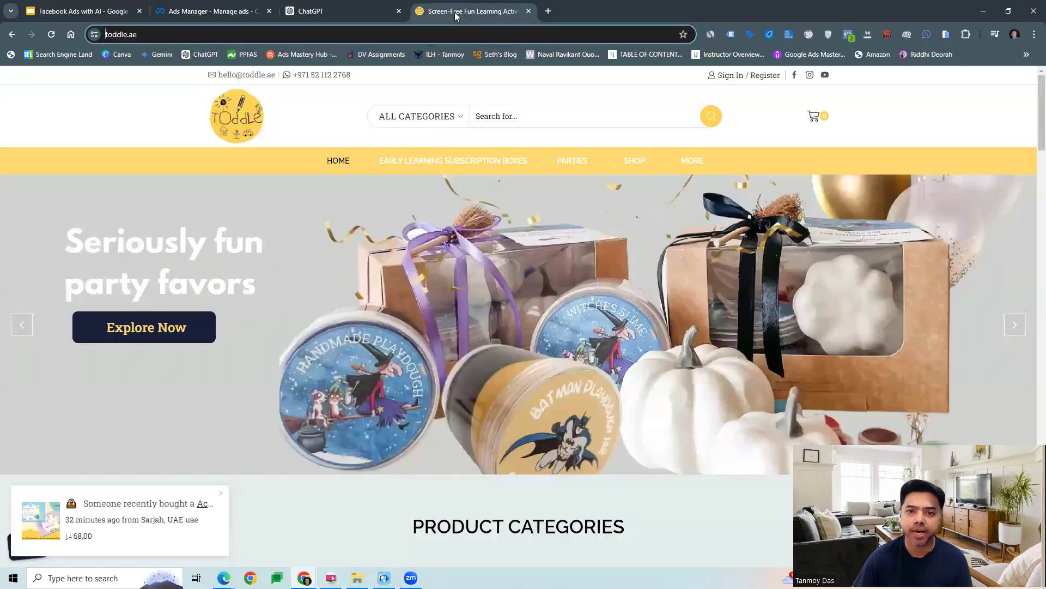
pyautogui.click(322, 17)
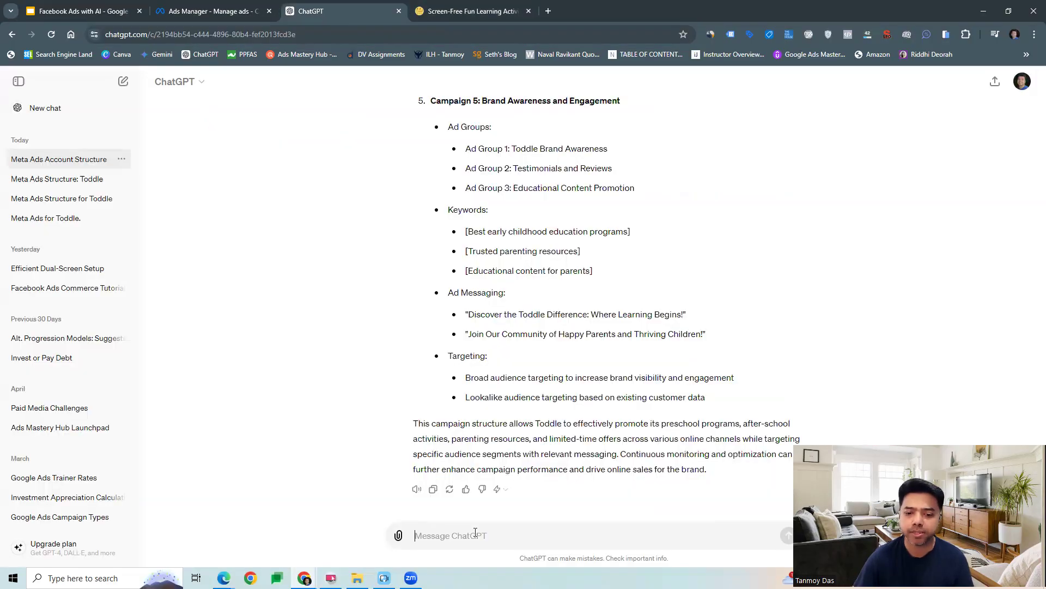
pyautogui.write('Hi')
pyautogui.press('BackSpace')
pyautogui.press('BackSpace')
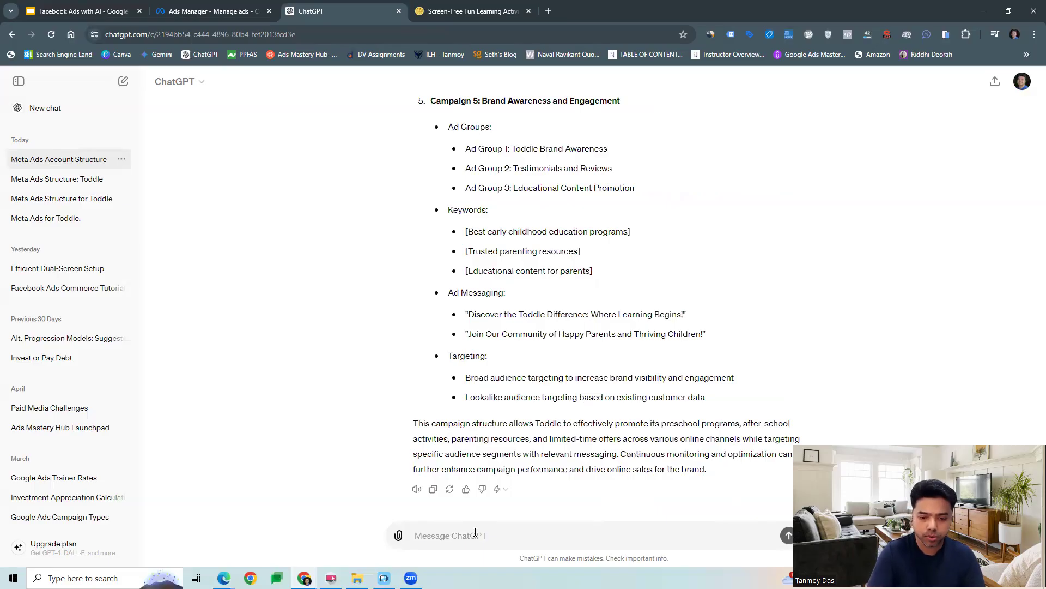
pyautogui.write('Look at')
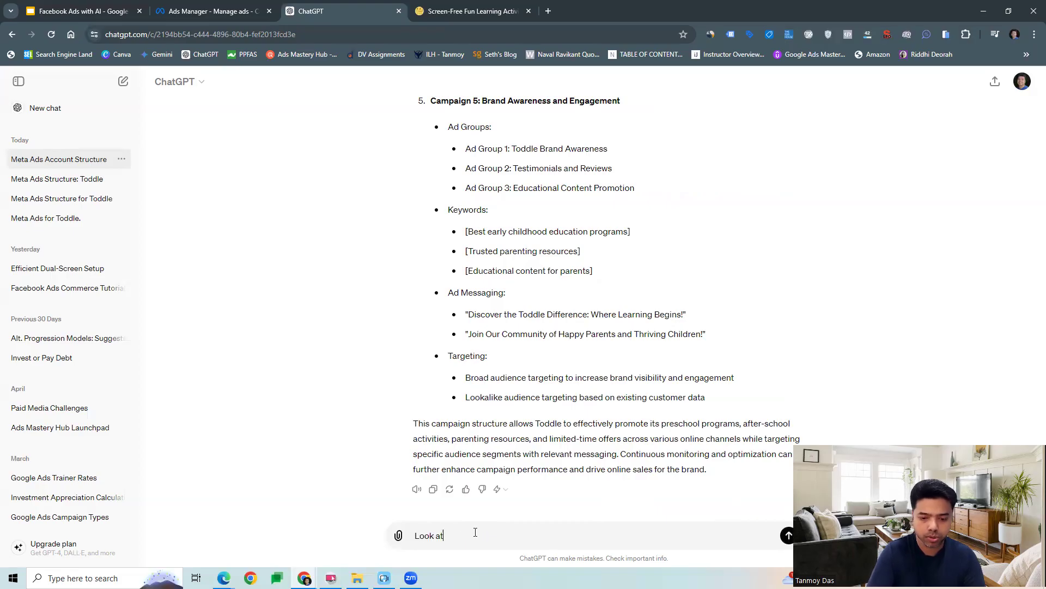
pyautogui.write(' theook at the ca')
pyautogui.press('BackSpace')
pyautogui.press('BackSpace')
pyautogui.write('brand and ')
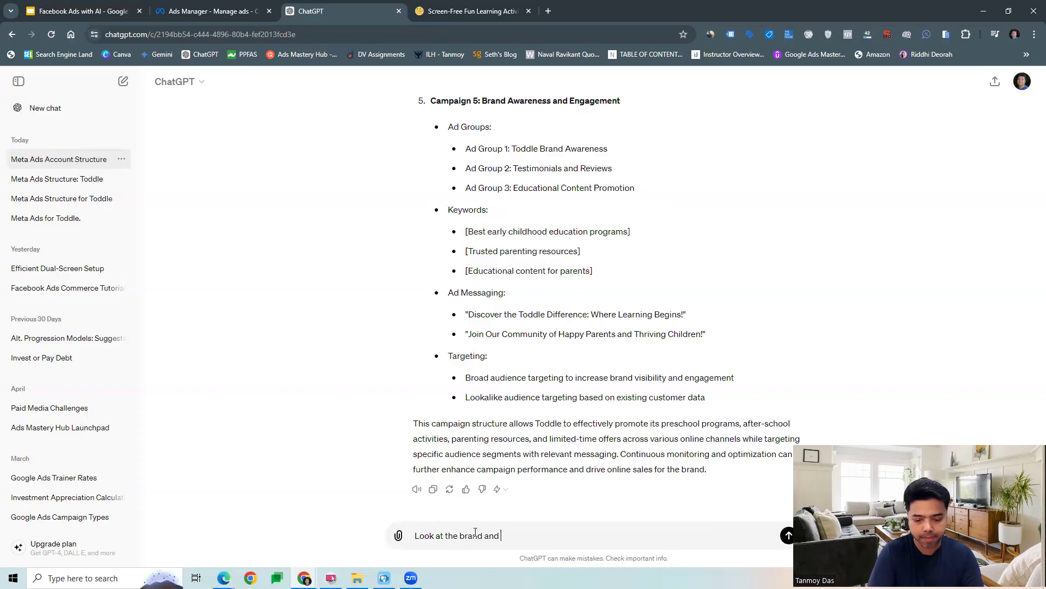
pyautogui.write('suggest the best bidding st')
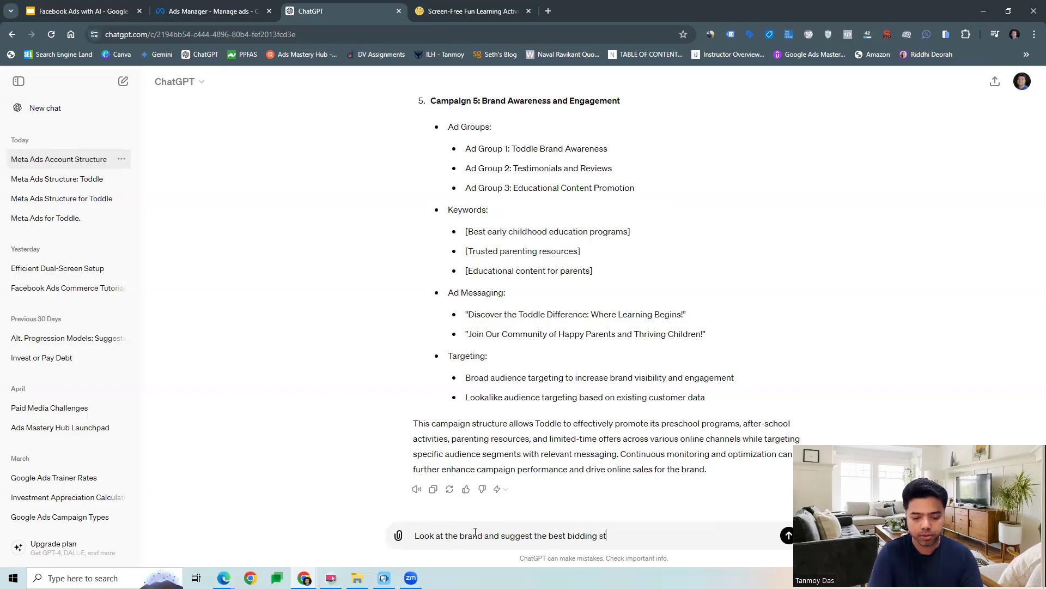
pyautogui.write('rategies')
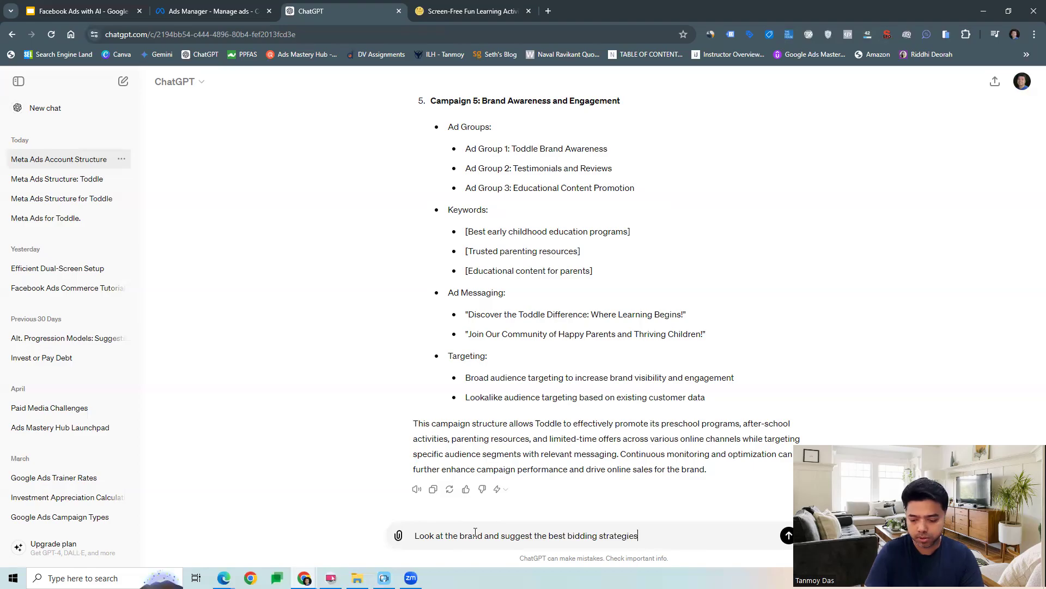
pyautogui.write('meta')
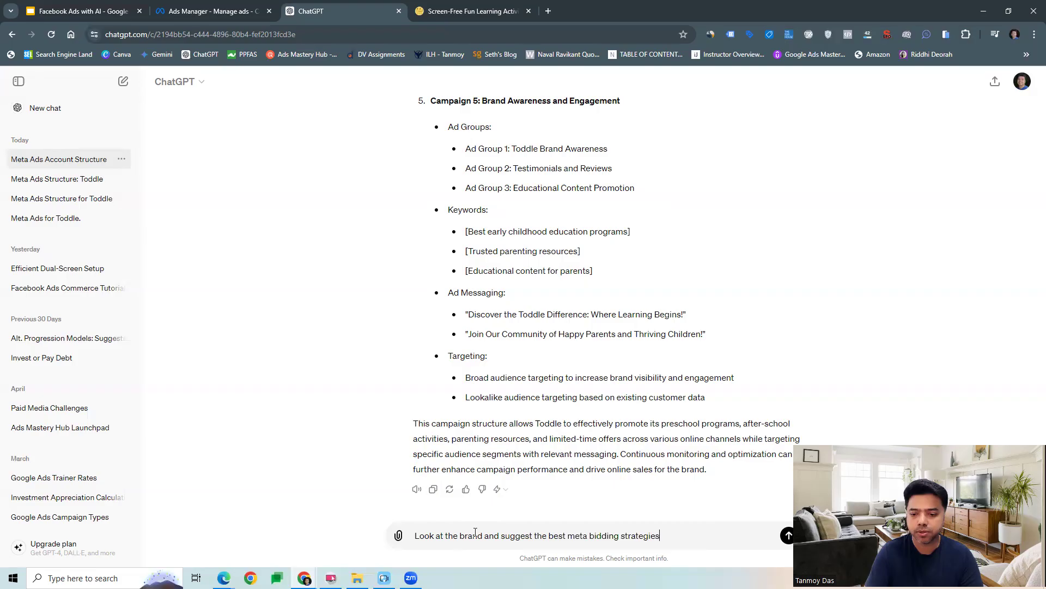
pyautogui.press('Return')
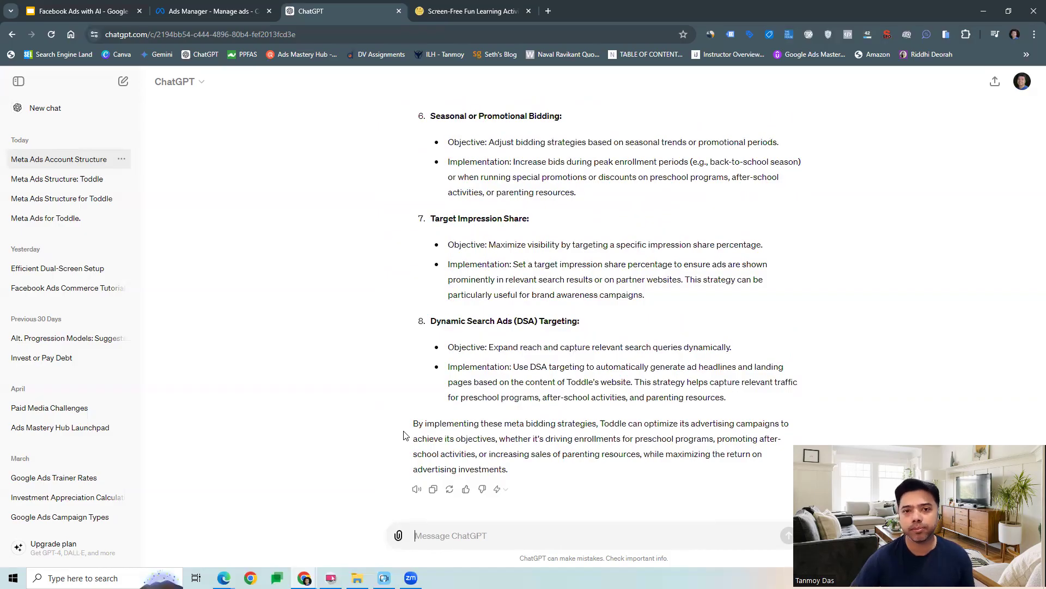
pyautogui.click(87, 15)
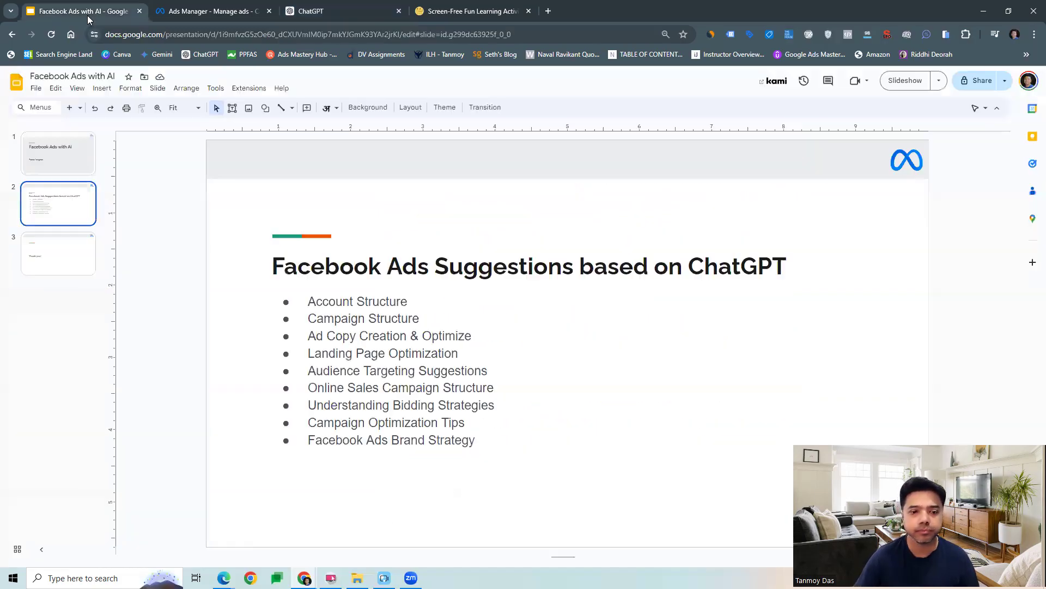
# Send 'Look at the brand - toddle.ae and suggest Meta ads campaign optimization tips'
pyautogui.click(372, 11)
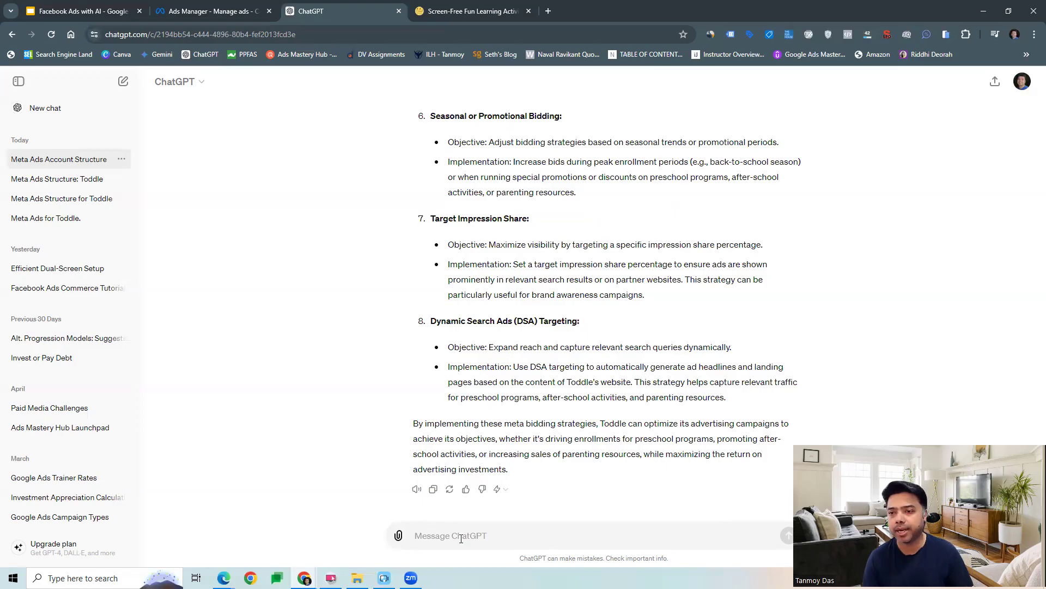
pyautogui.write('Look')
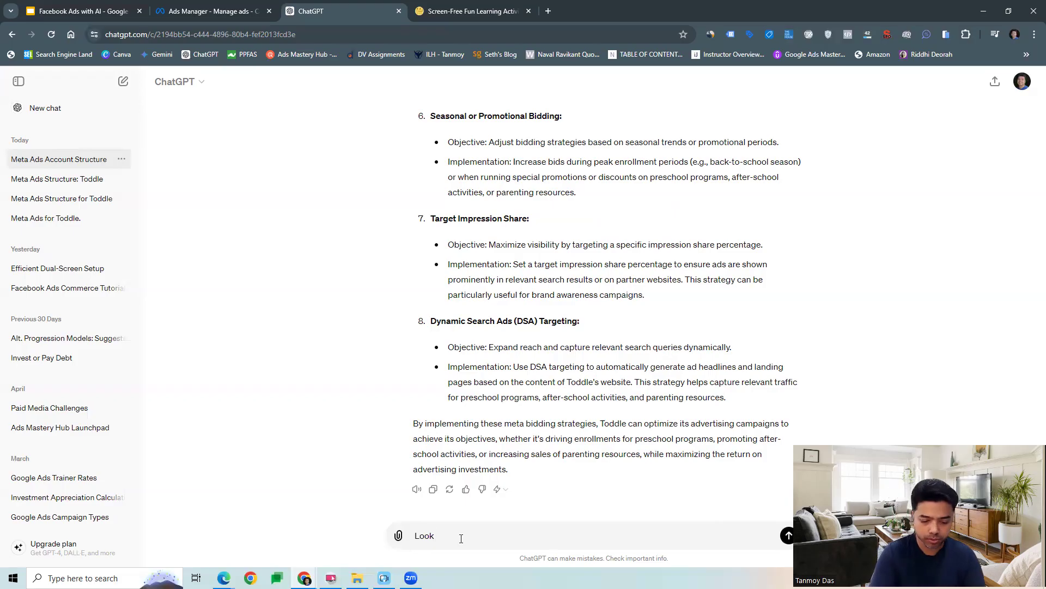
pyautogui.write('at the ')
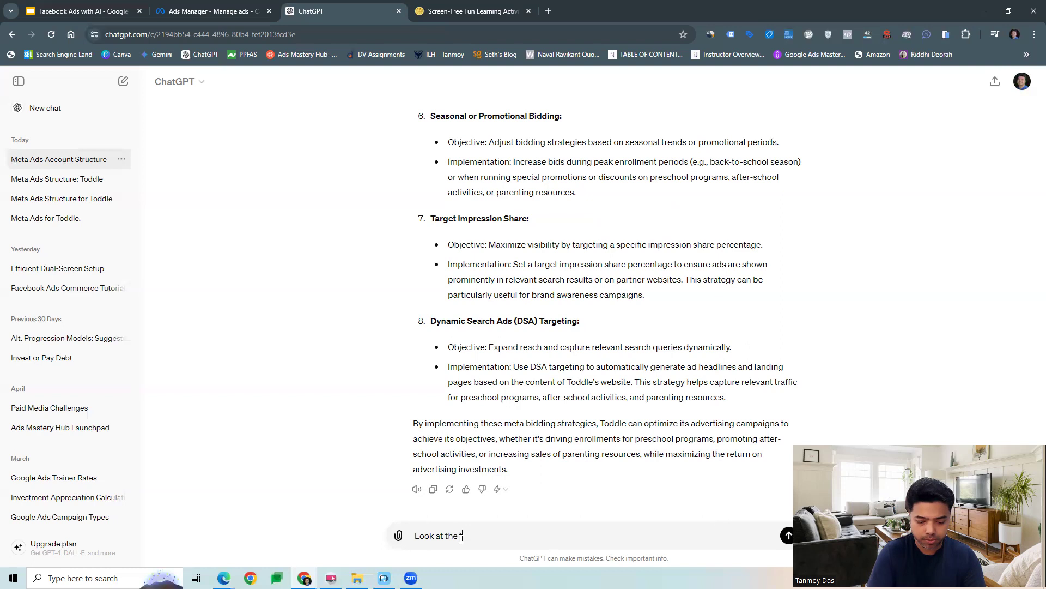
pyautogui.write('prand - toddle.ae and suggest Meta ads ')
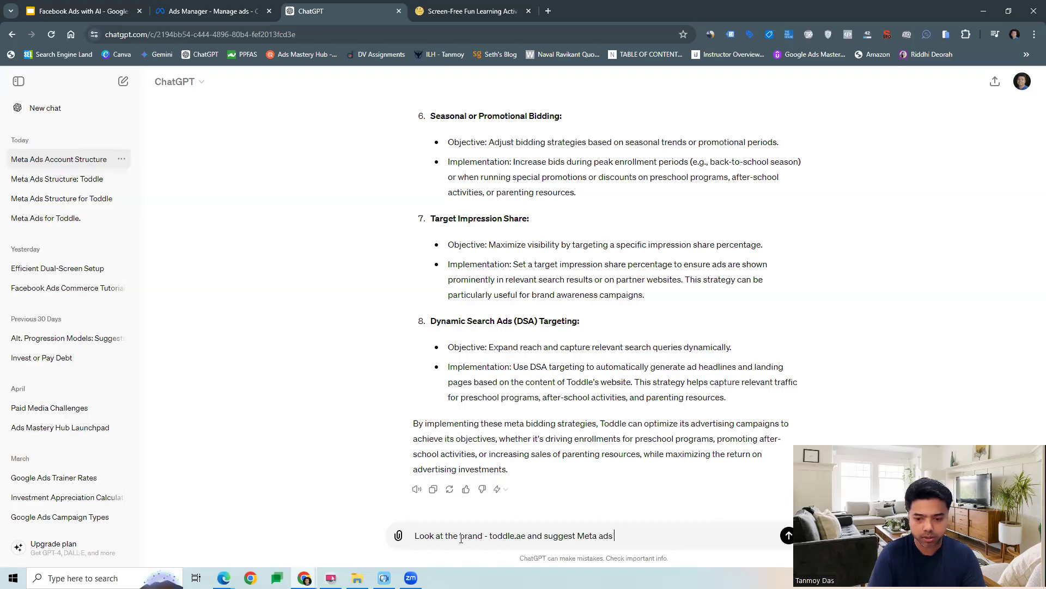
pyautogui.write('campaign optimi')
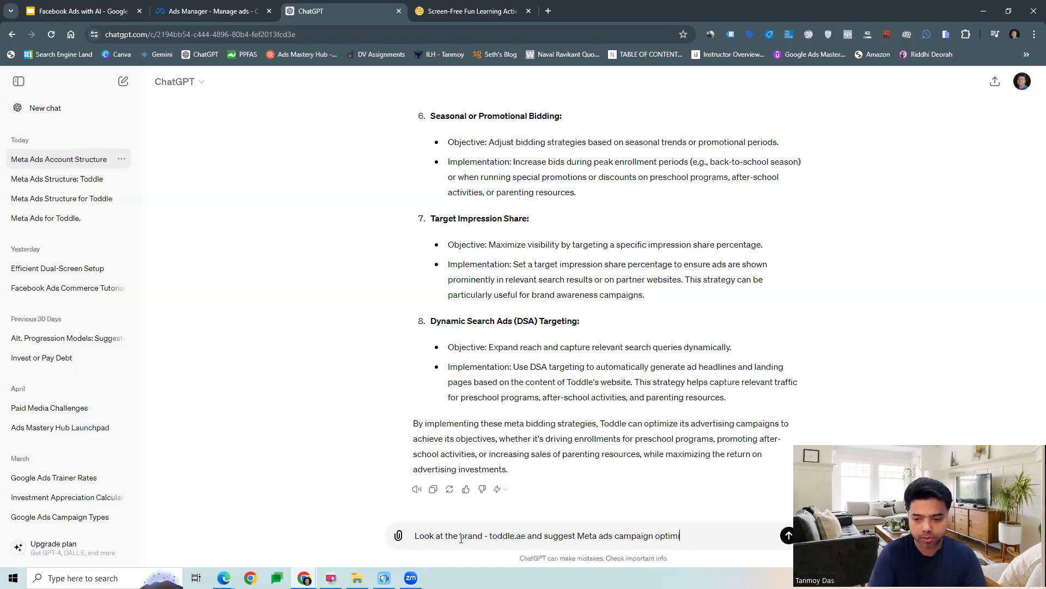
pyautogui.write('zation tips.')
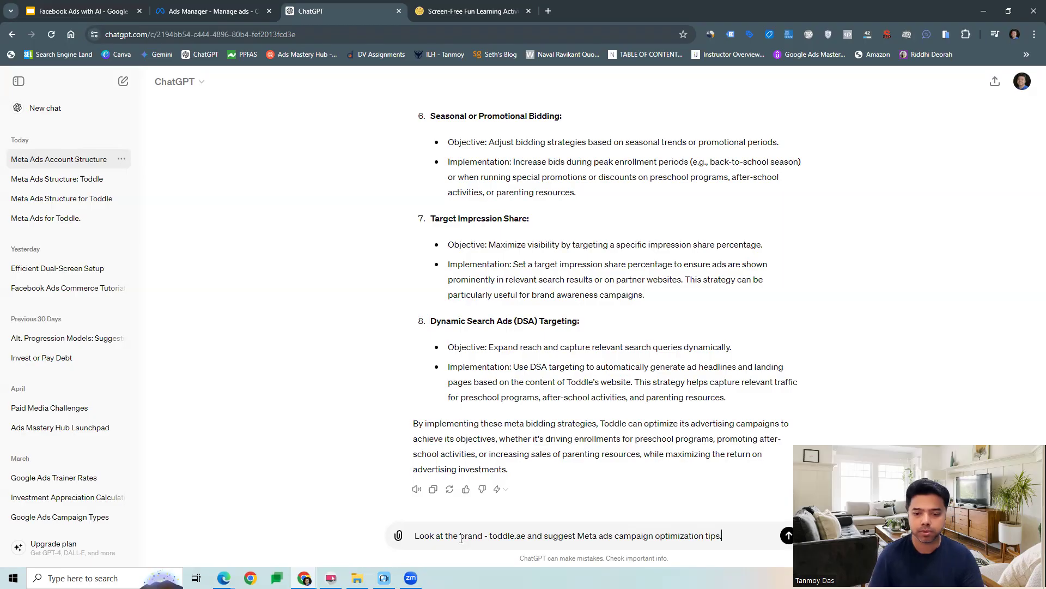
pyautogui.press('Return')
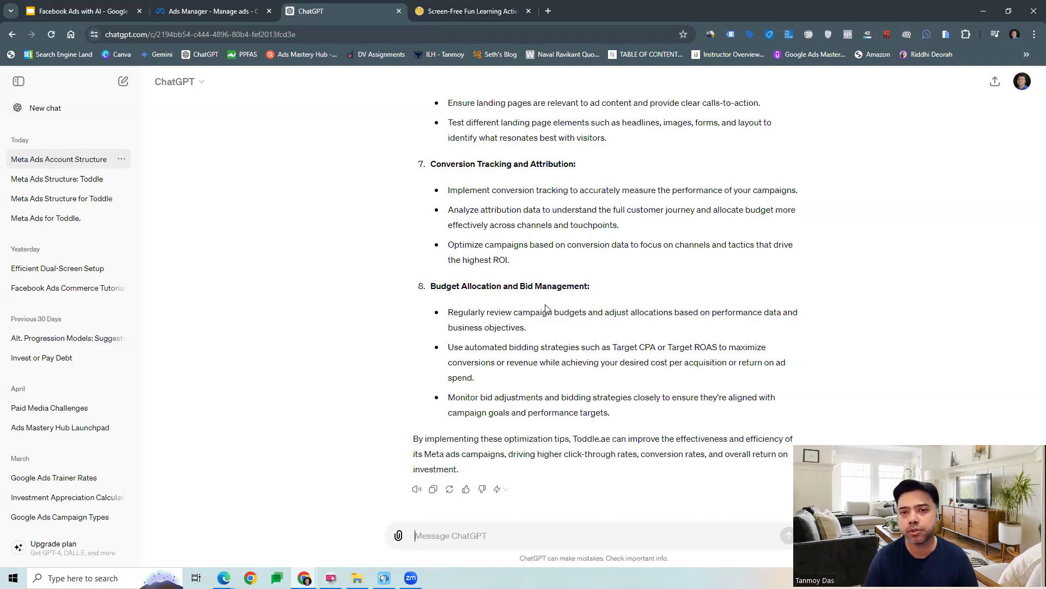
# Copy the Facebook Ads Brand Strategy bullet from the slides and send 'Build a Facebook Ads Brand Strategy for toddle.ae.'
pyautogui.click(77, 11)
pyautogui.moveTo(313, 446); pyautogui.dragTo(476, 448)
pyautogui.hotkey('ctrl', 'c')
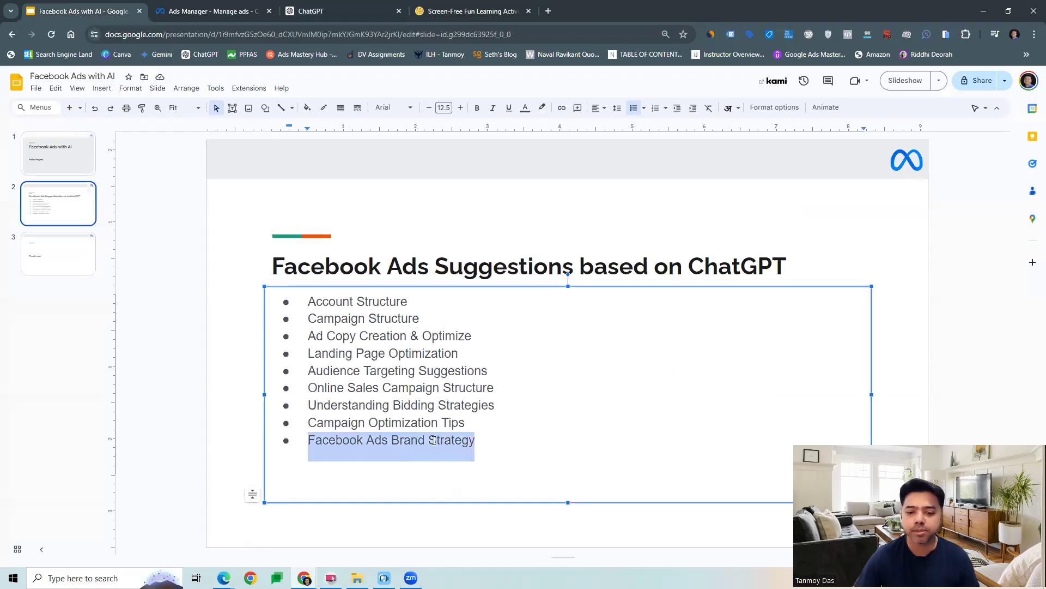
pyautogui.click(345, 12)
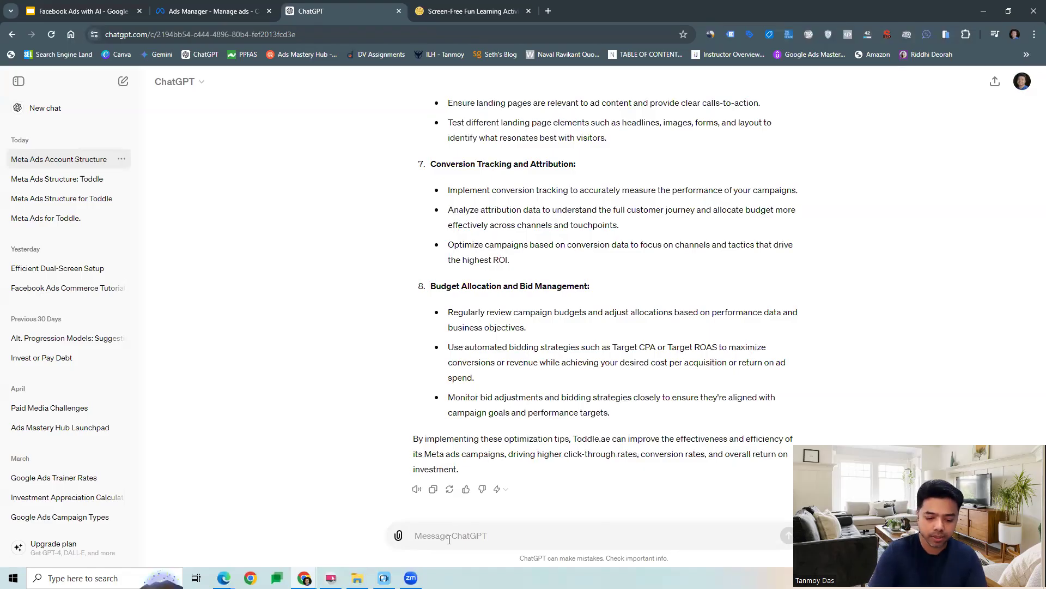
pyautogui.write('Build a')
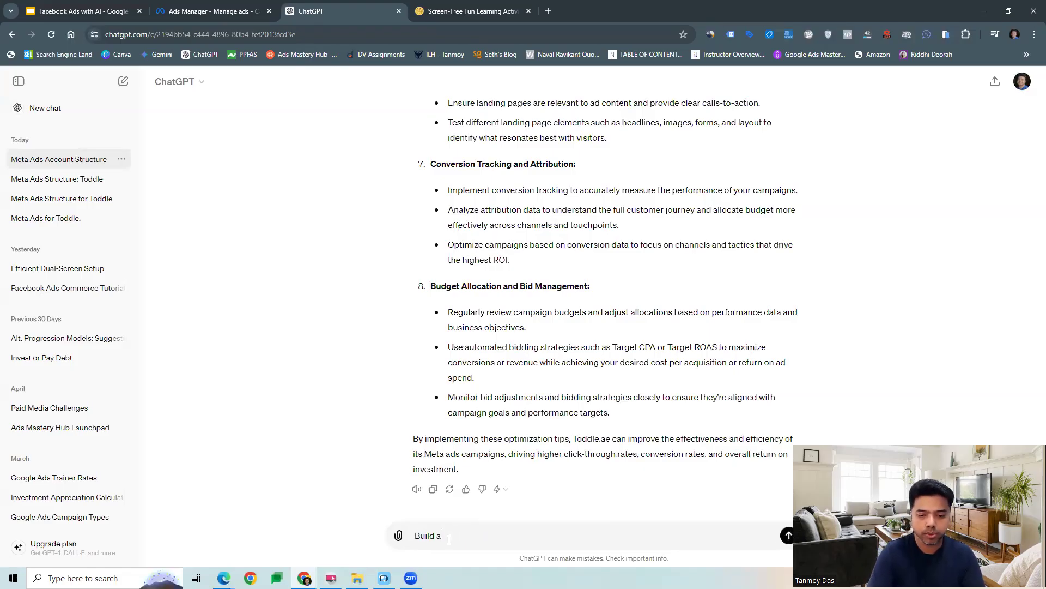
pyautogui.hotkey('ctrl', 'v')
pyautogui.write('for ')
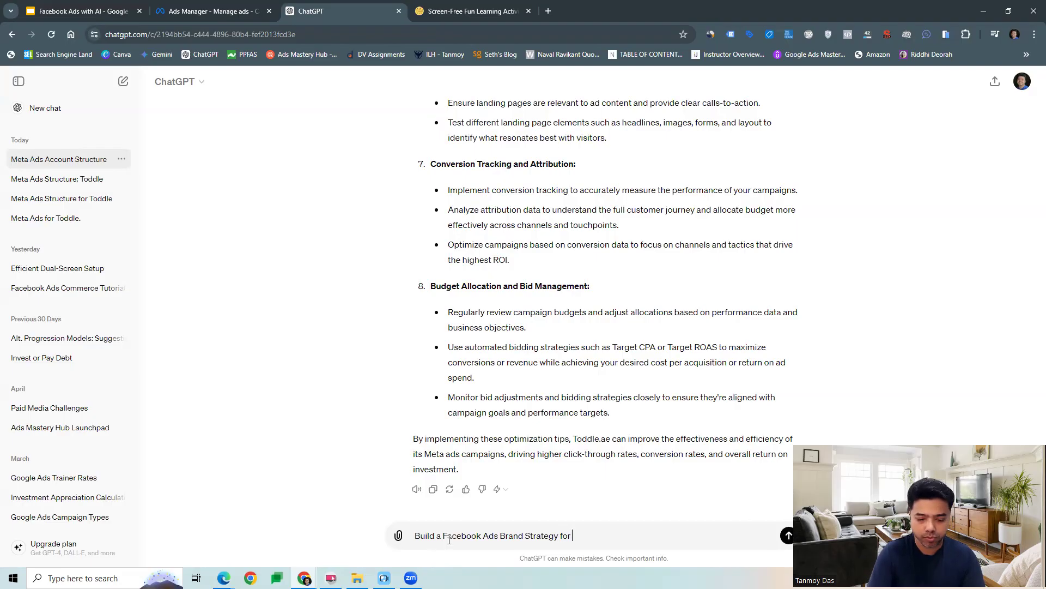
pyautogui.write('toddle.ae.')
pyautogui.press('Return')
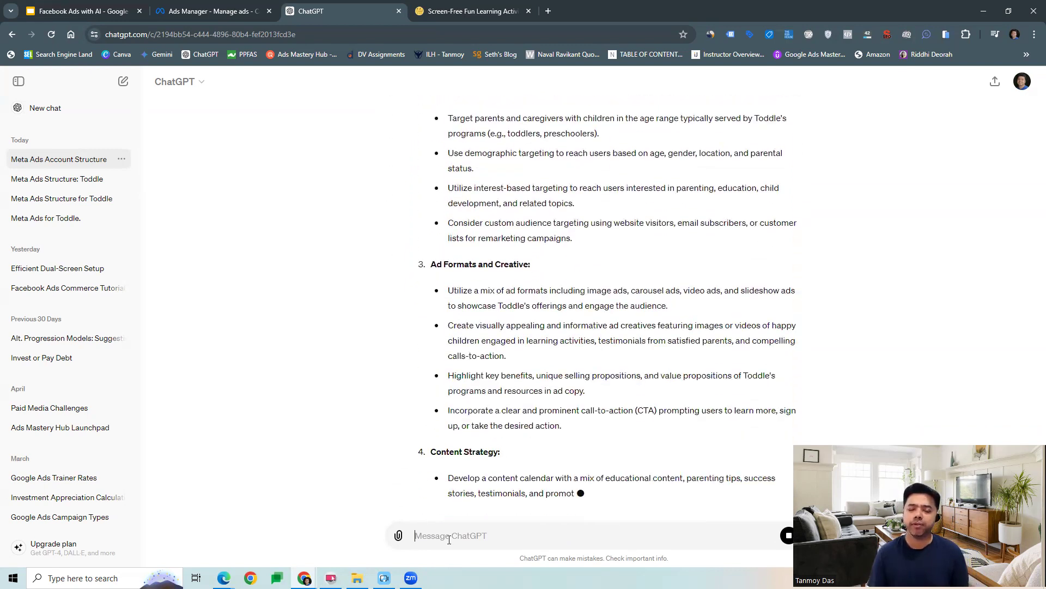
# Read through the strategy reply from Ad Formats and Creative to Budget Allocation and Scheduling
pyautogui.scroll(4, 502, 285)
pyautogui.scroll(2, 503, 286)
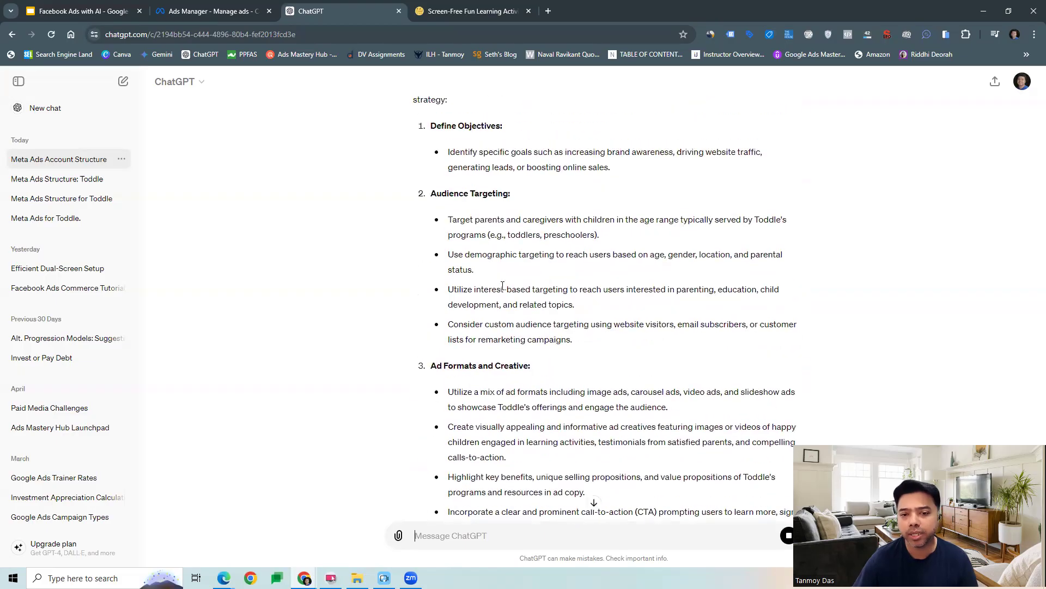
pyautogui.scroll(-4, 503, 286)
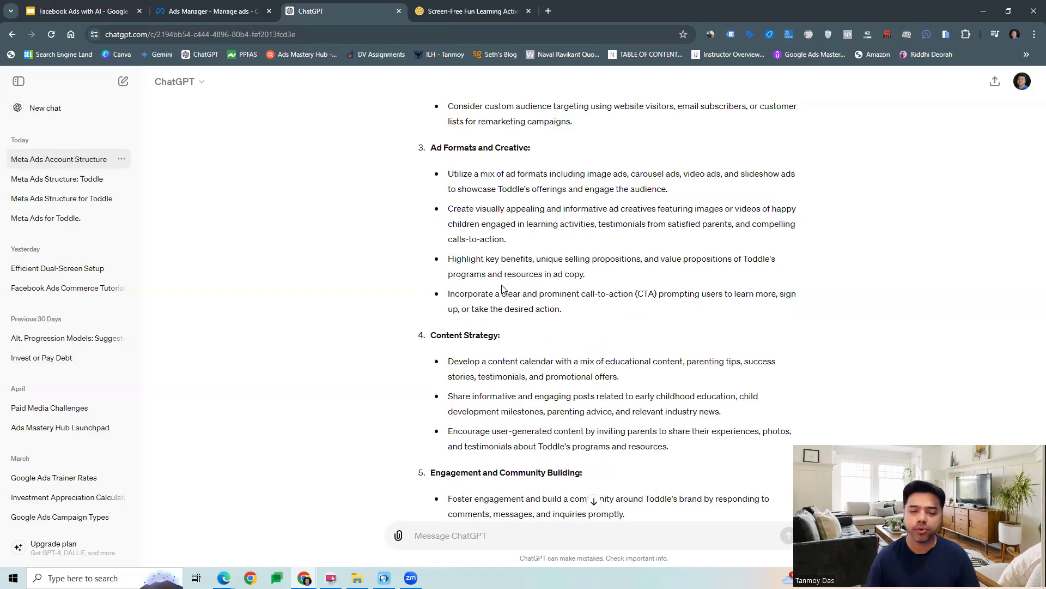
pyautogui.scroll(-4, 602, 285)
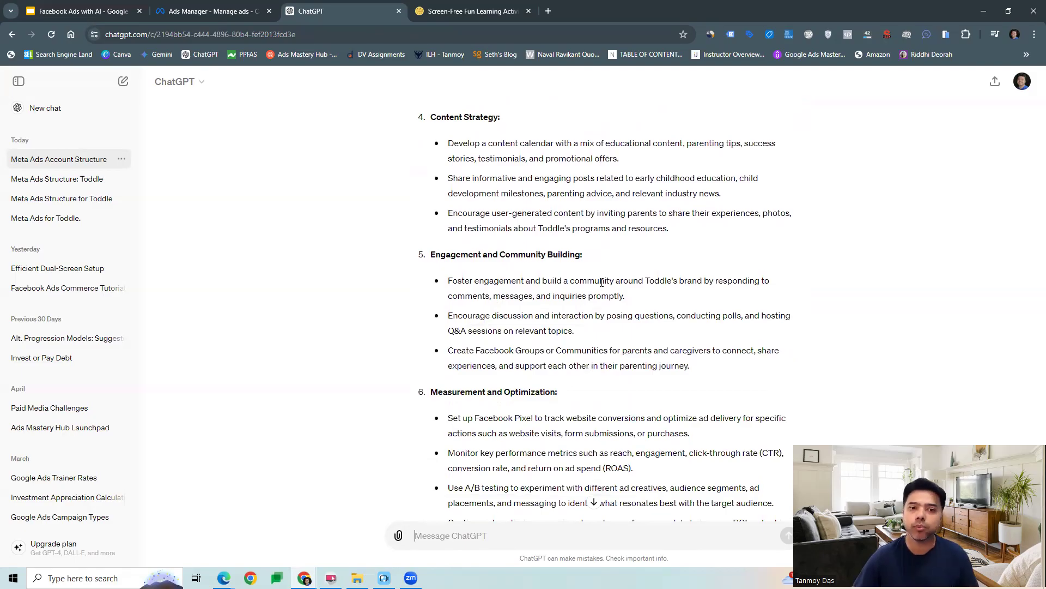
pyautogui.scroll(-3, 602, 282)
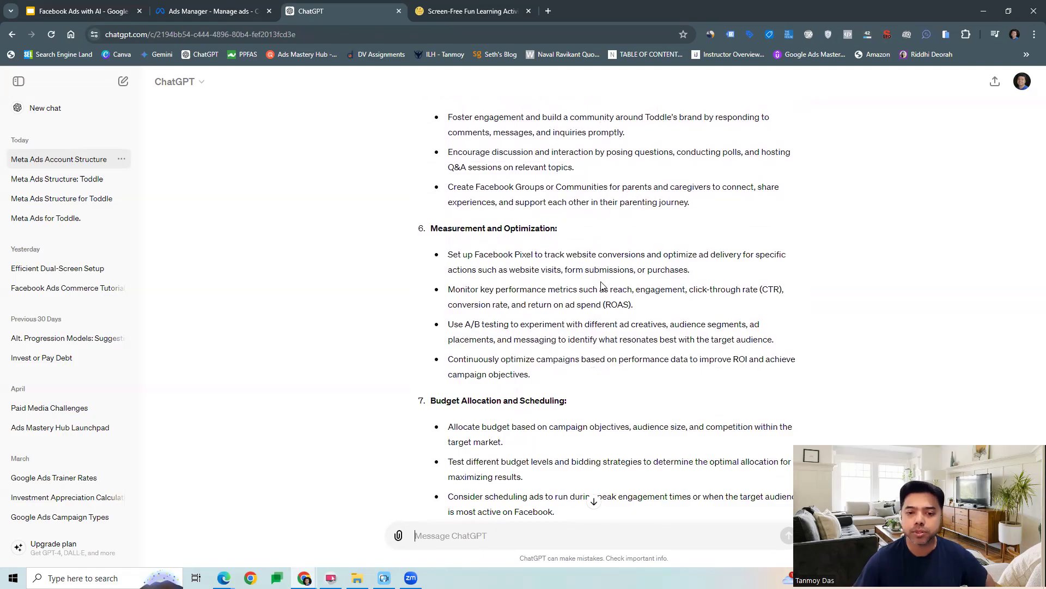
pyautogui.moveTo(448, 228); pyautogui.dragTo(554, 255)
pyautogui.click(513, 288)
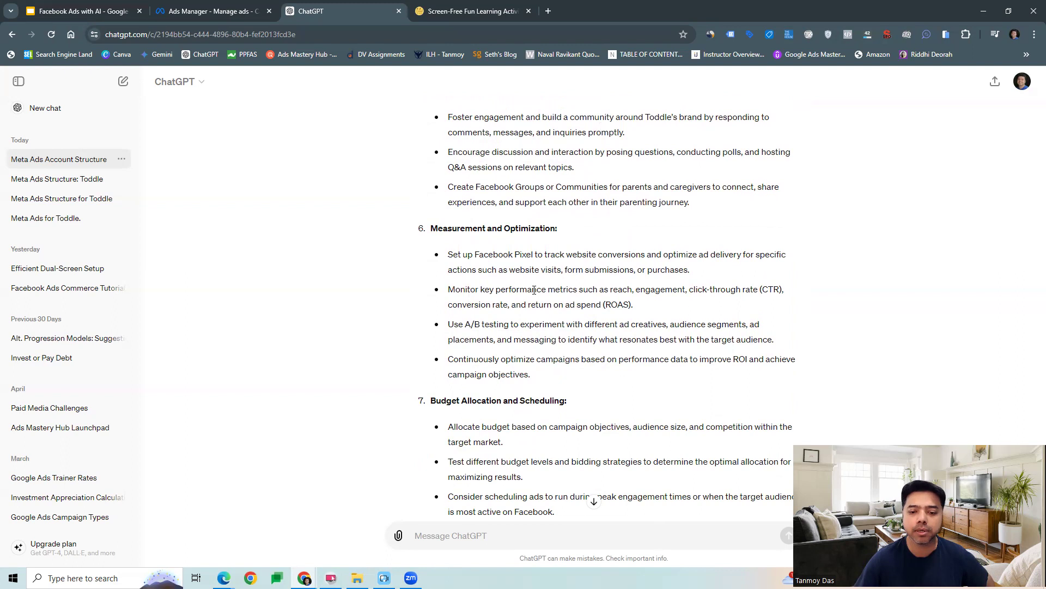
pyautogui.scroll(-2, 537, 291)
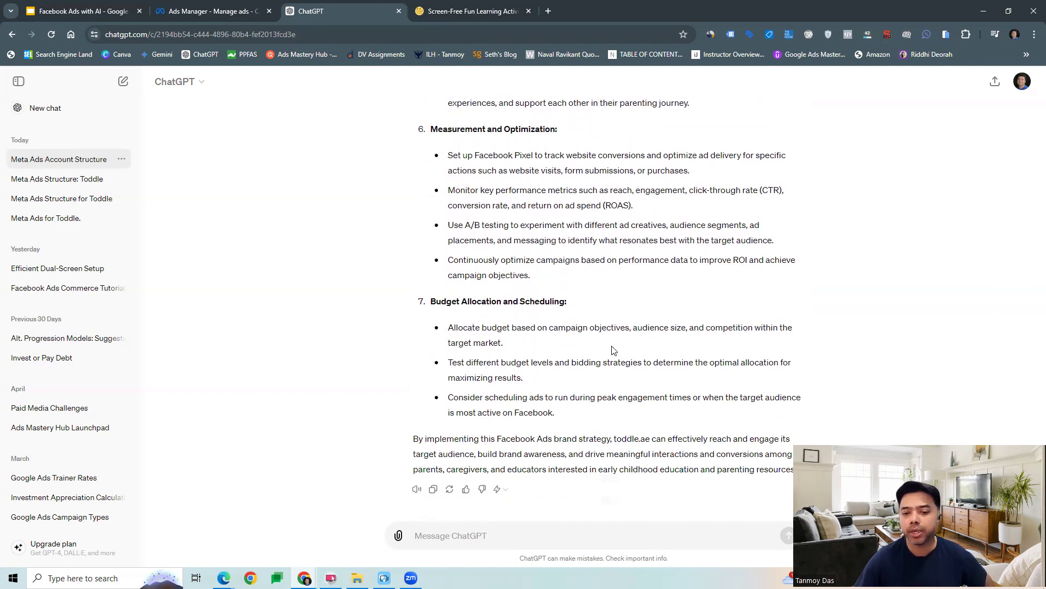